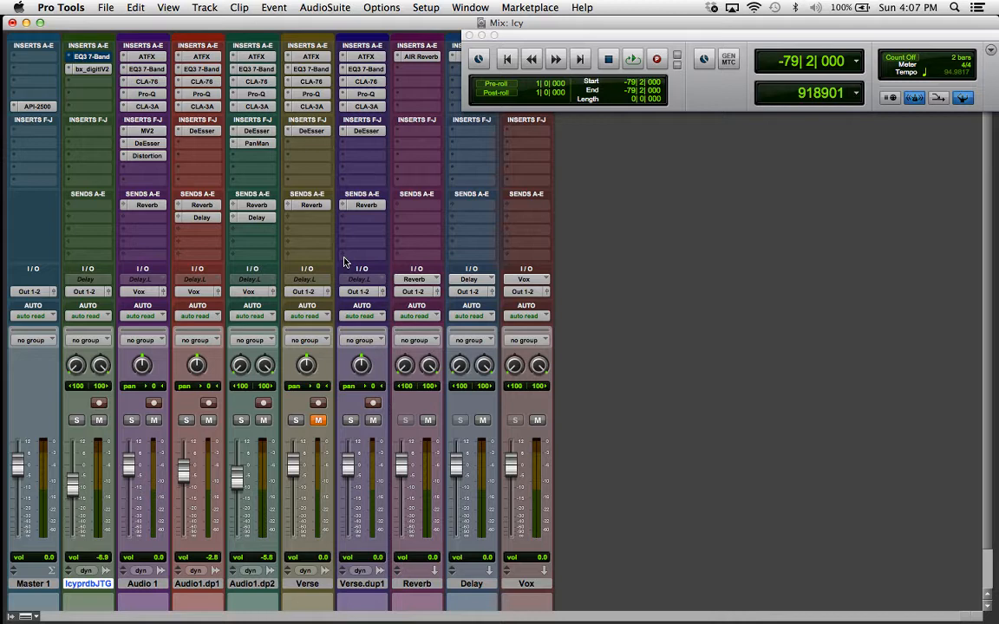
# - Show the Edit window, place the playback start just before the Audio 1 clip at -80|4|000, and play the mix
pyautogui.press('super+equal')
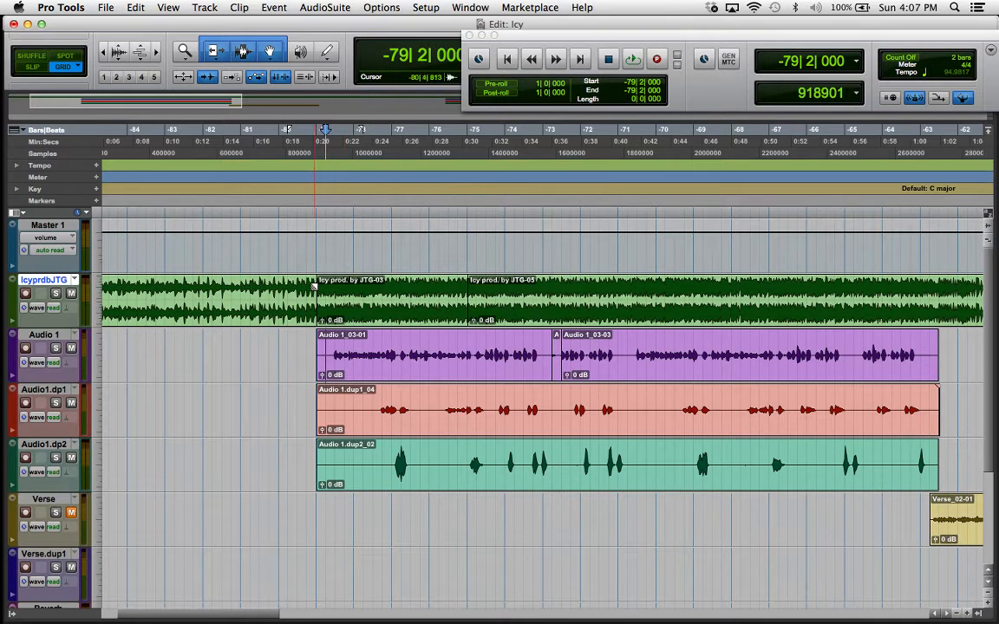
pyautogui.click(305, 341)
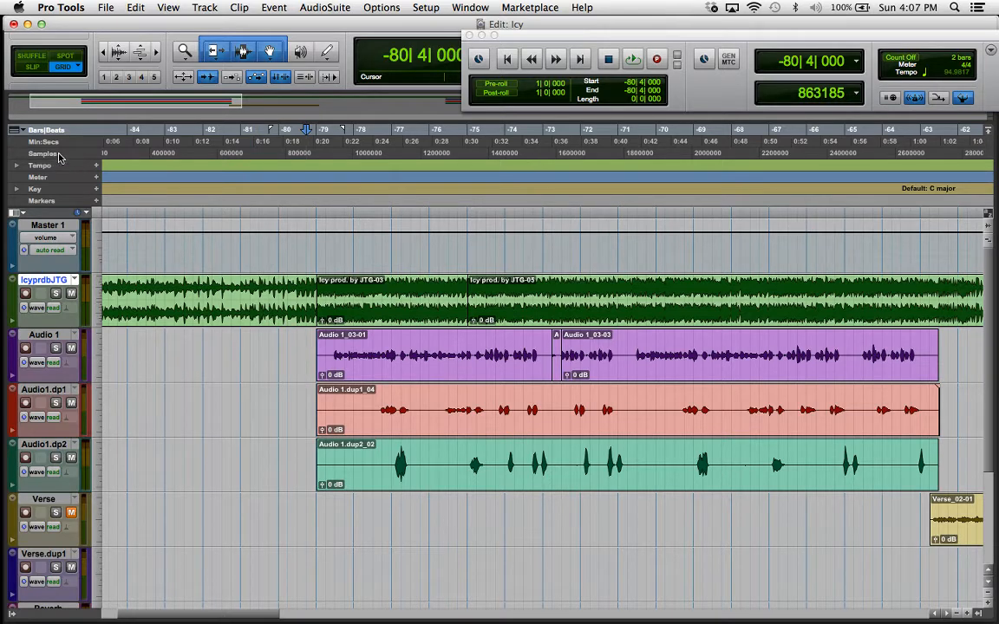
pyautogui.press('space')
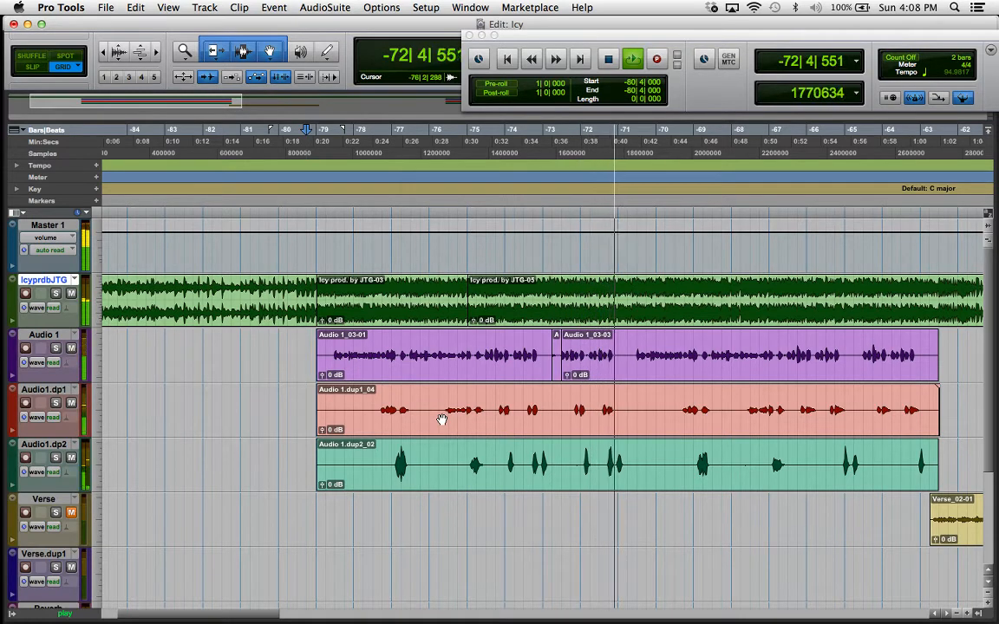
pyautogui.press('space')
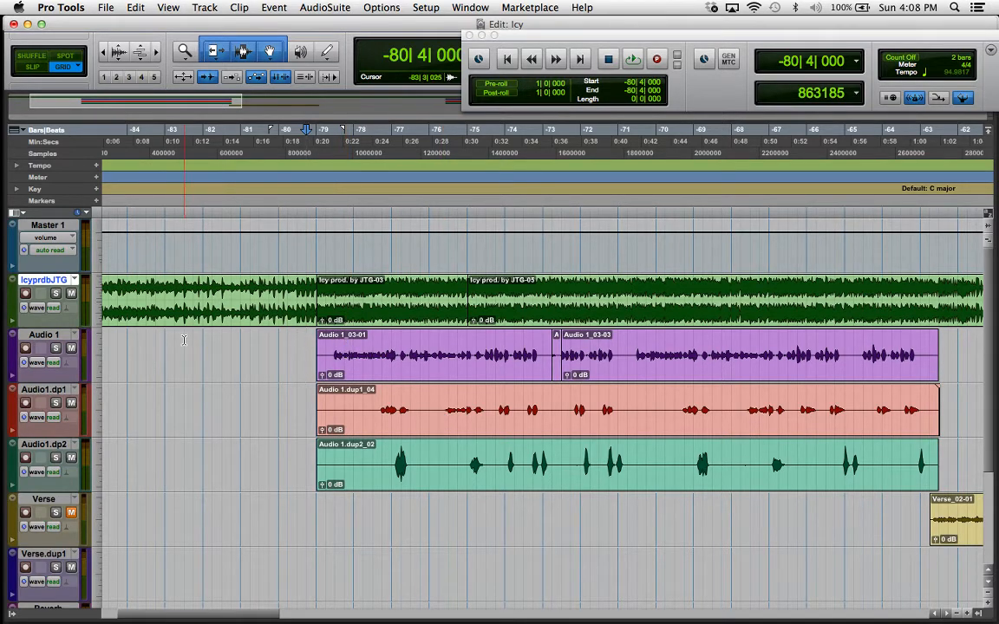
# - Select the IcyprdbJTG beat track and show its channel in the Mix window
pyautogui.click(48, 339)
pyautogui.press('super+equal')
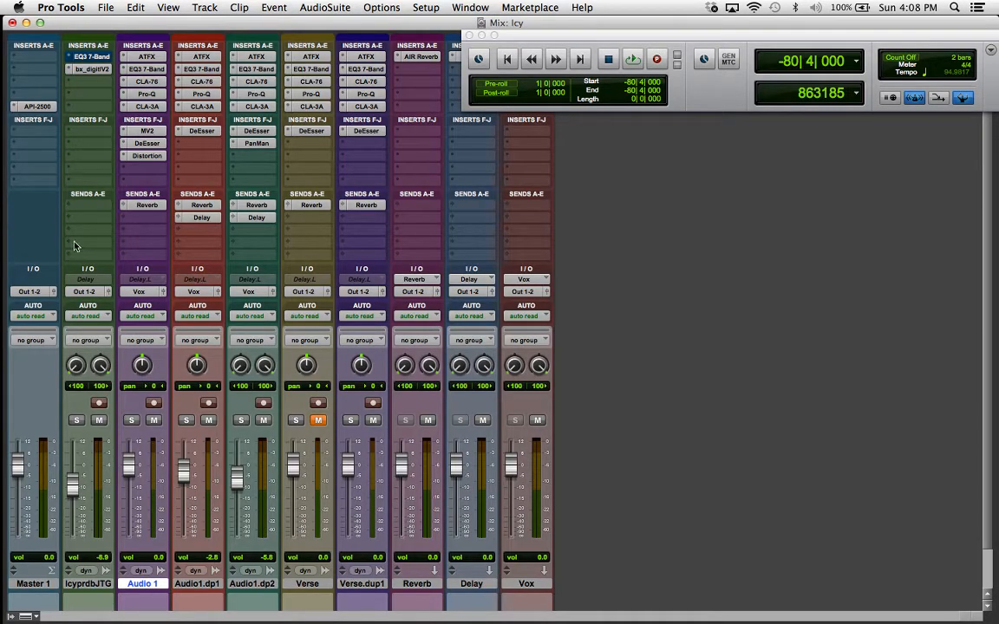
pyautogui.press('super+equal')
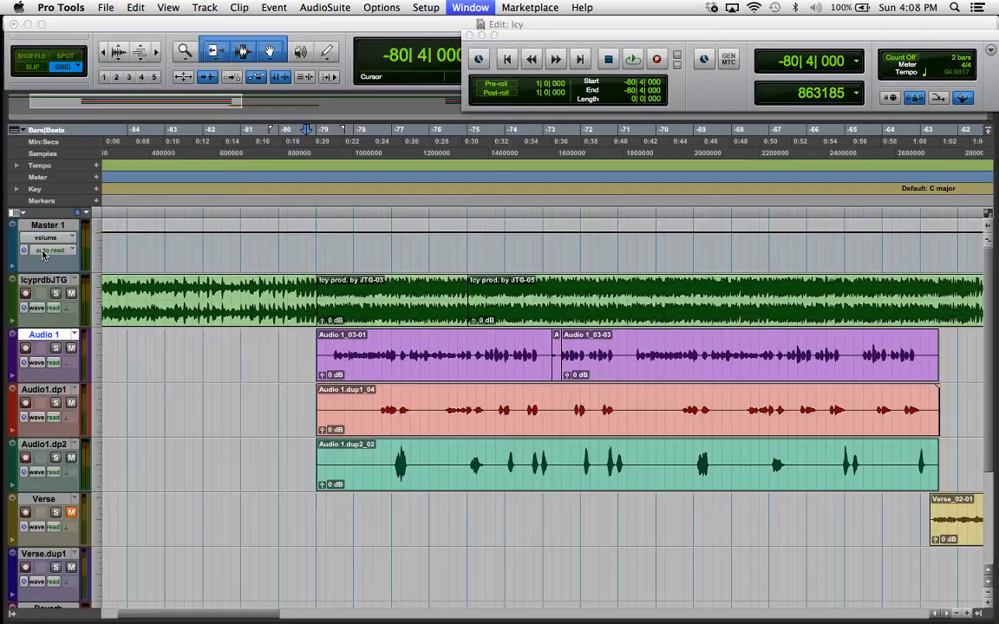
pyautogui.click(35, 281)
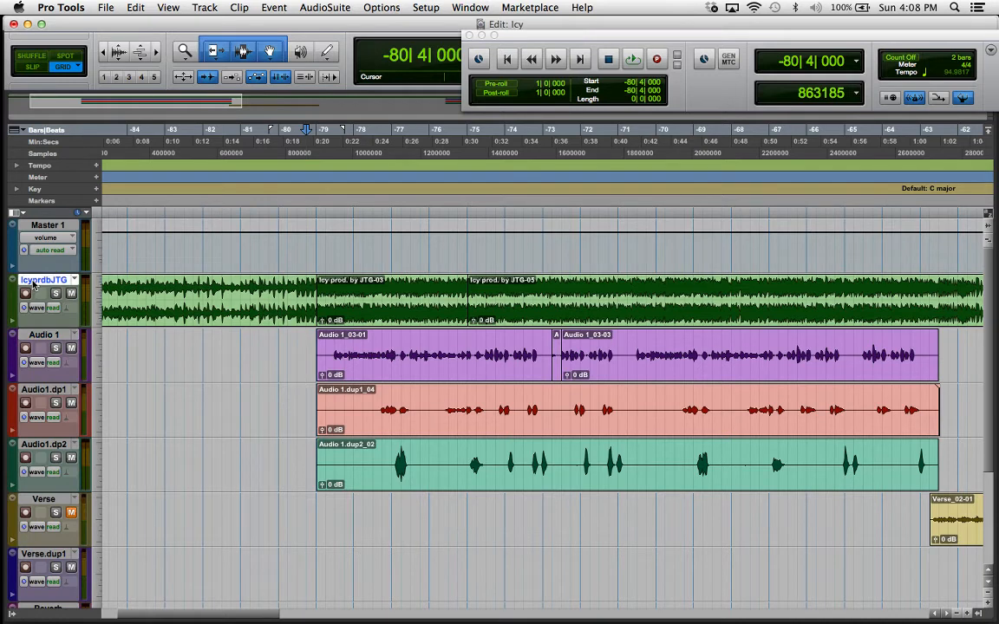
pyautogui.press('super+equal')
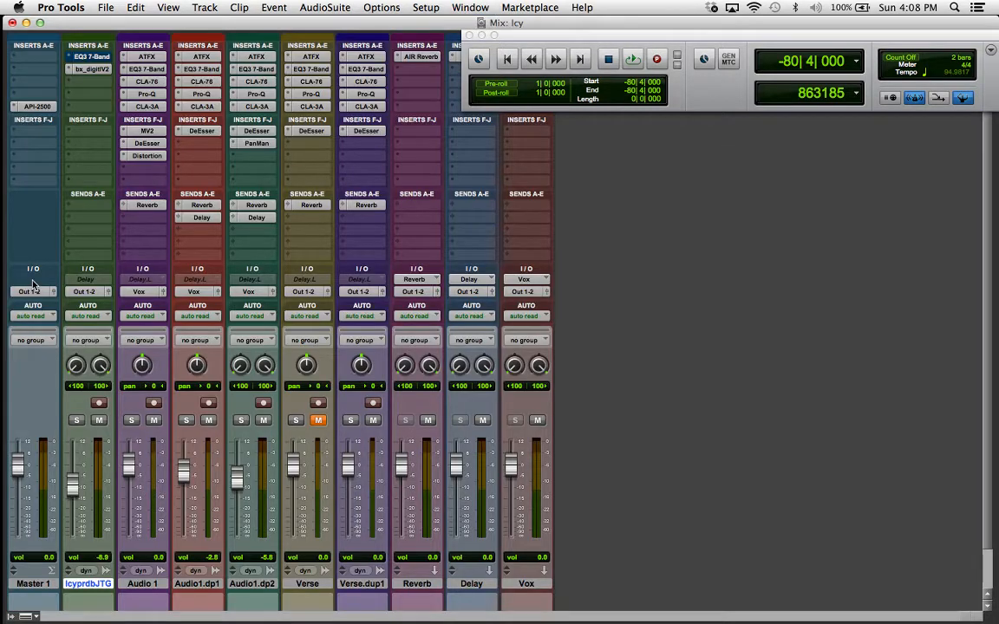
# - Examine the EQ3 7-Band settings on the IcyprdbJTG beat track, then close the plug-in window
pyautogui.click(89, 58)
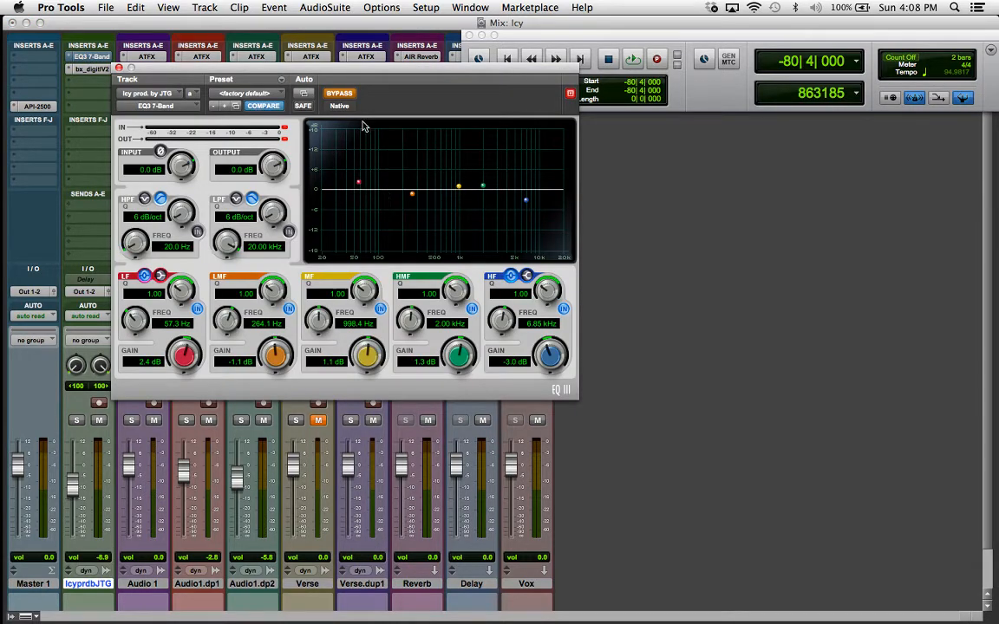
pyautogui.click(119, 68)
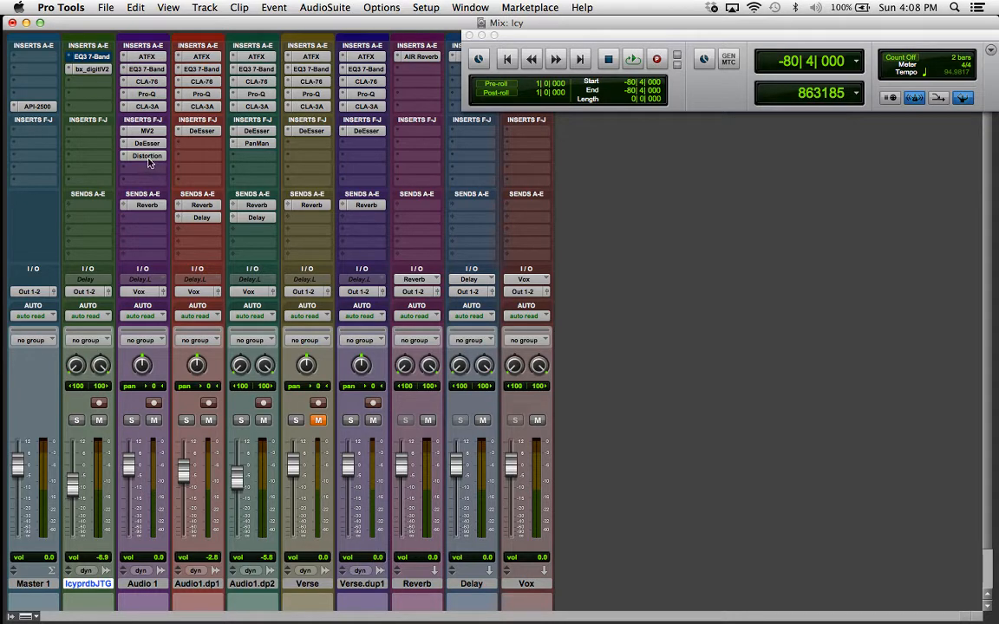
pyautogui.click(101, 60)
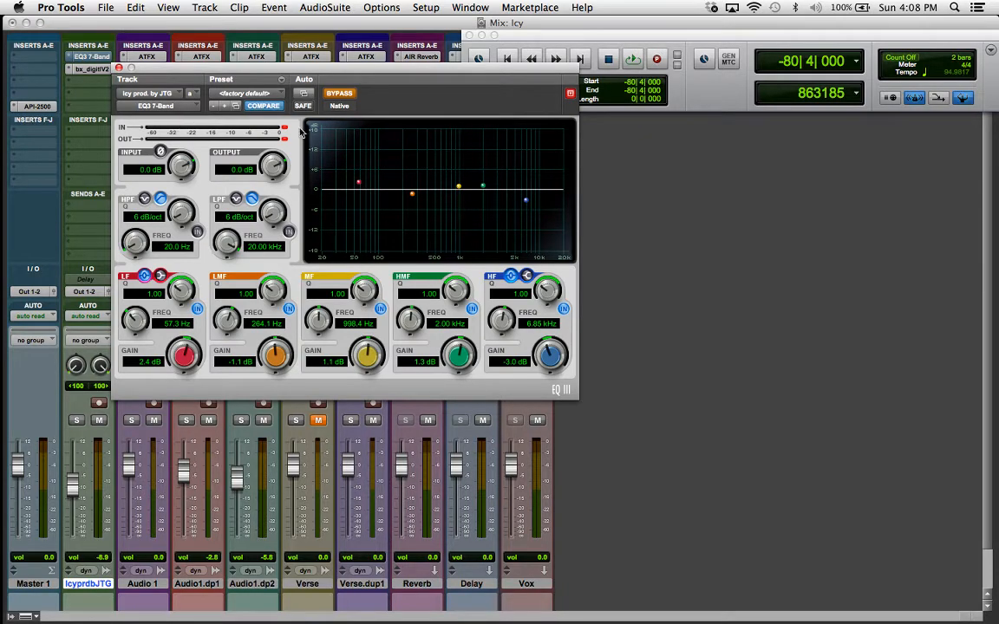
pyautogui.click(104, 57)
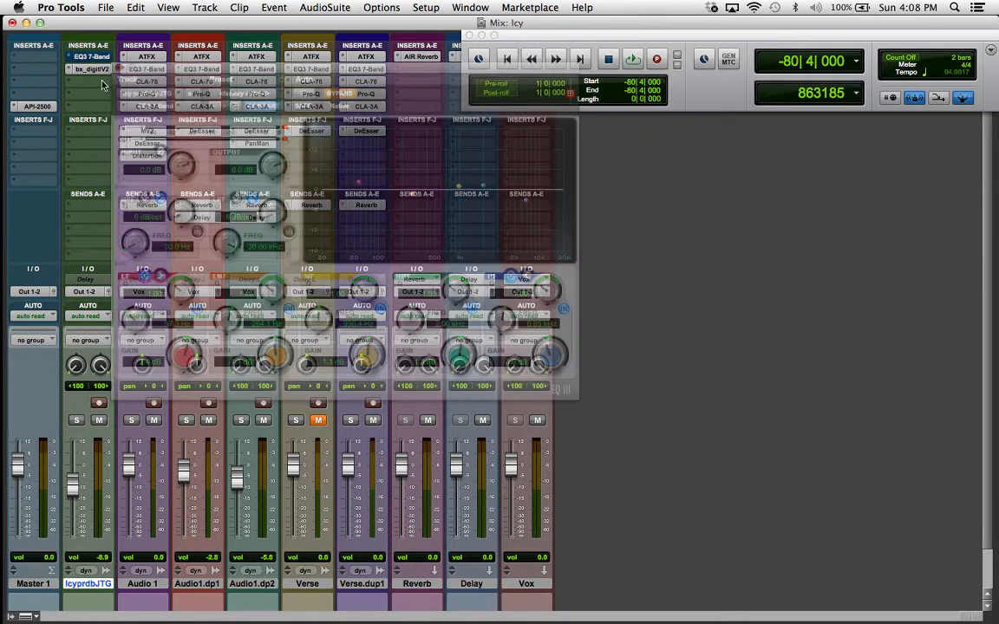
# - Open the bx_digital V2 equalizer on the beat track and play a short passage to hear it
pyautogui.click(86, 69)
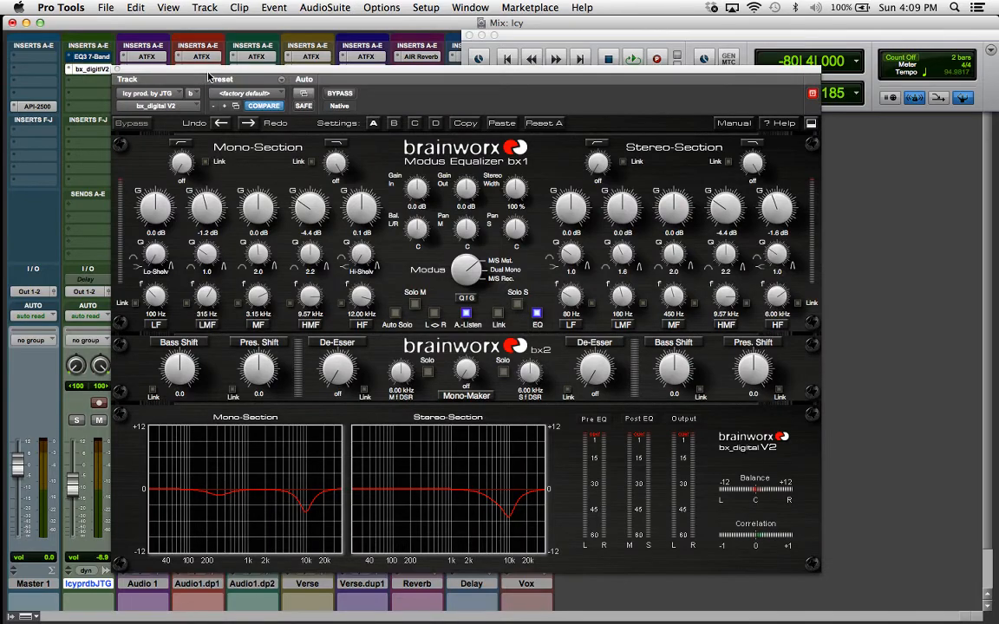
pyautogui.moveTo(207, 74); pyautogui.dragTo(170, 49)
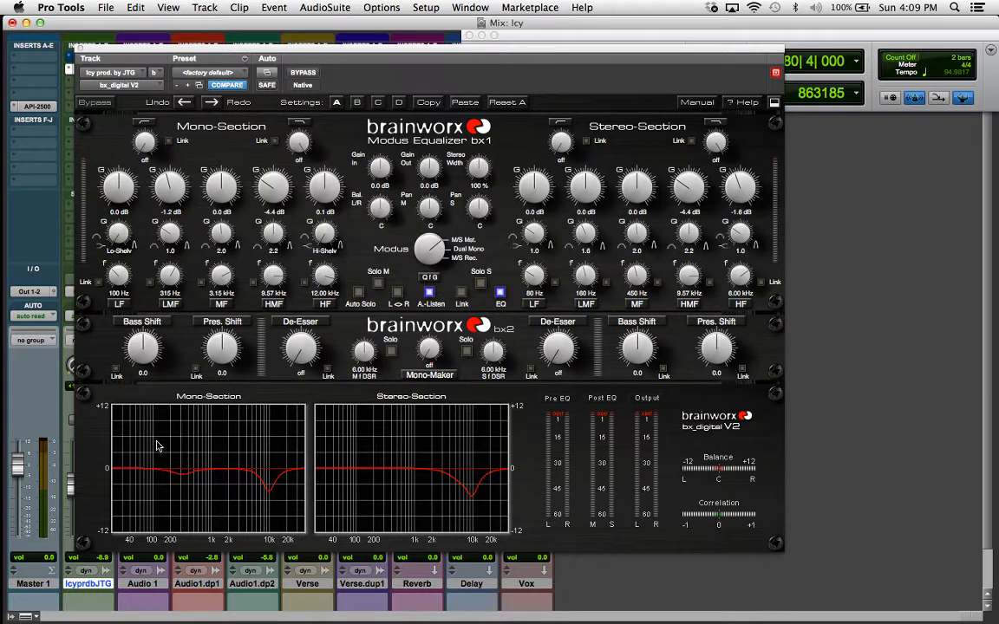
pyautogui.press('space')
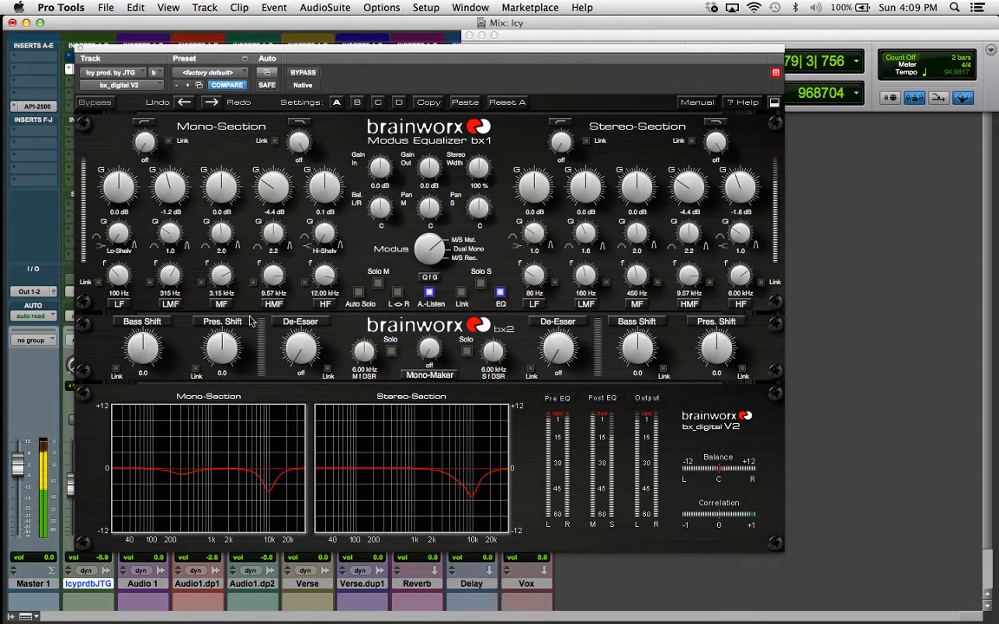
pyautogui.press('space')
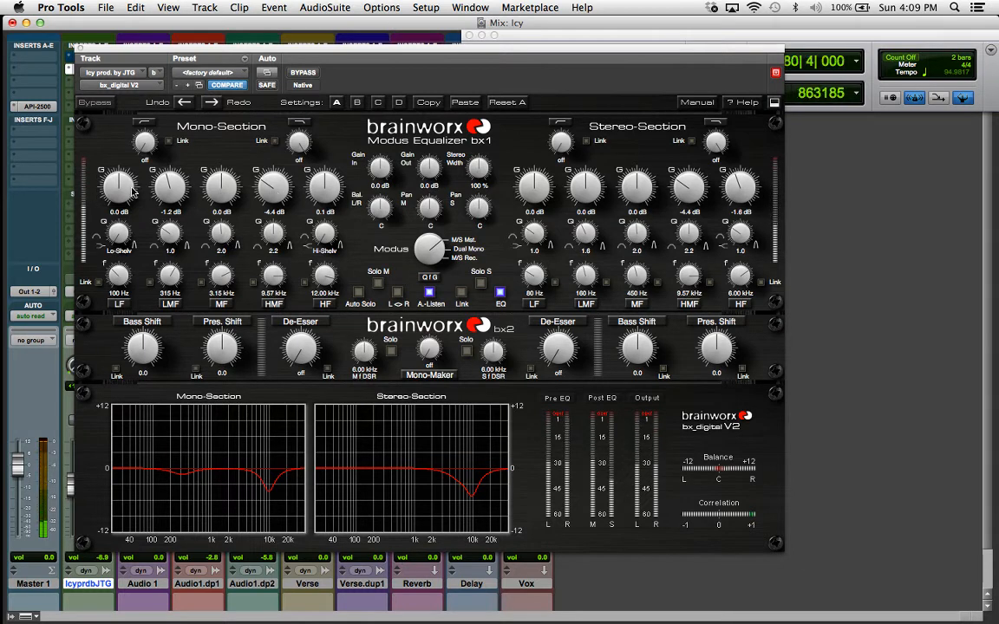
# - Set the Mono-Section HMF band to -4.2 dB gain, a Q of 2.6 and a frequency of 9.77 kHz
pyautogui.click(274, 195)
pyautogui.moveTo(273, 195); pyautogui.dragTo(275, 195)
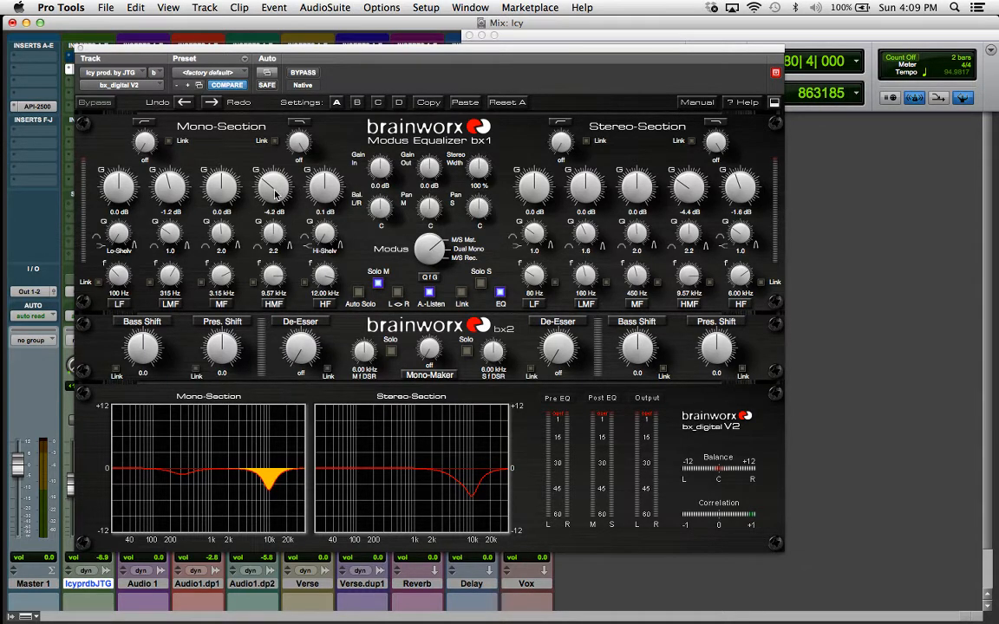
pyautogui.click(273, 239)
pyautogui.moveTo(273, 237); pyautogui.dragTo(275, 233)
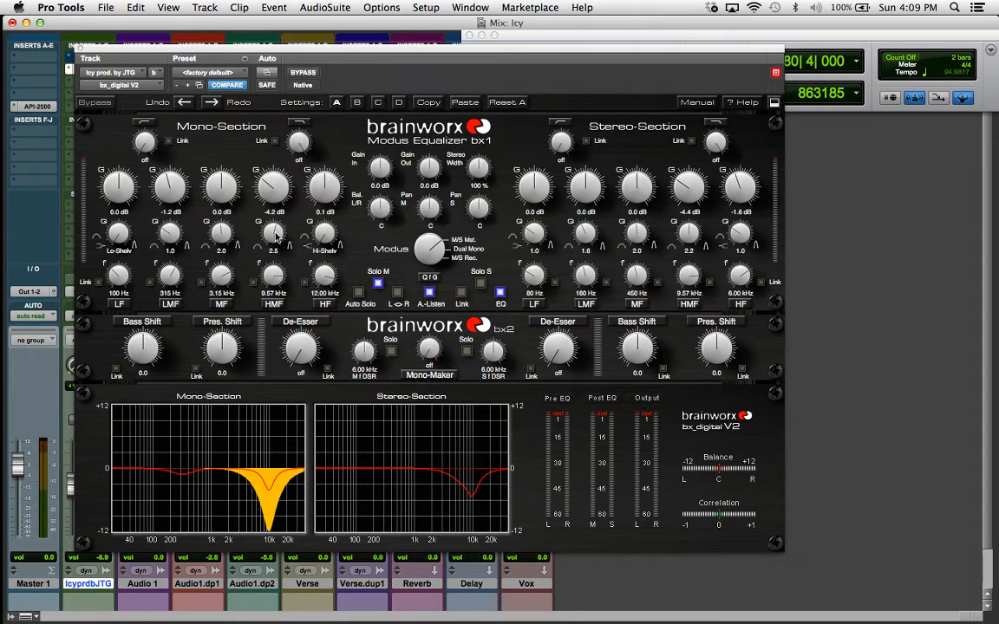
pyautogui.moveTo(275, 235); pyautogui.dragTo(276, 234)
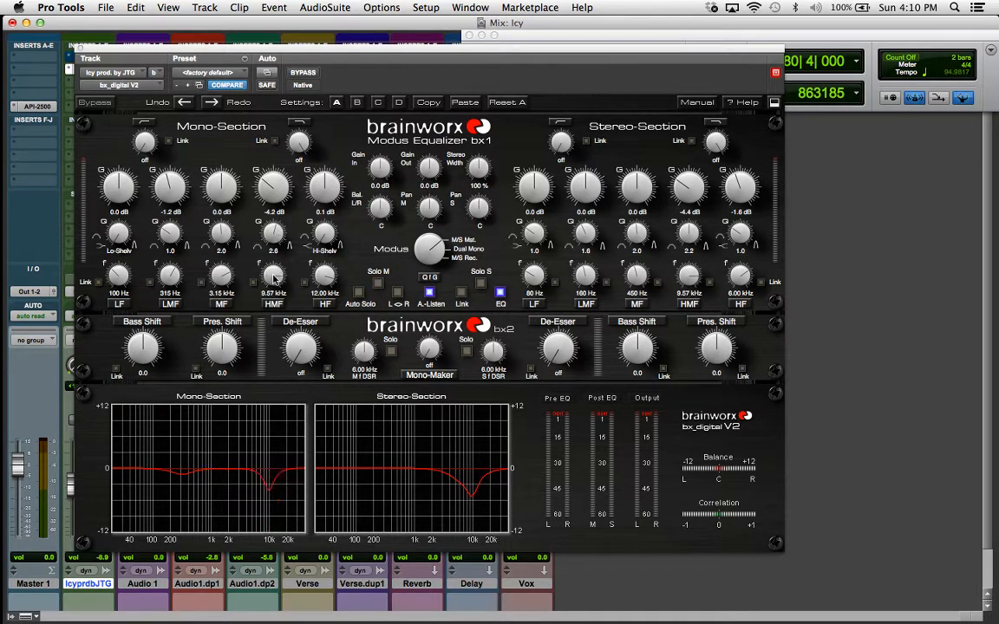
pyautogui.moveTo(274, 278); pyautogui.dragTo(274, 278)
pyautogui.moveTo(274, 276)
pyautogui.mouseDown()
pyautogui.moveTo(273, 291)
pyautogui.moveTo(282, 284)
pyautogui.mouseUp()
pyautogui.moveTo(281, 283); pyautogui.dragTo(281, 284)
# - Audition the Stereo-Section HMF band's gain and frequency during playback, then close the equalizer window
pyautogui.press('space')
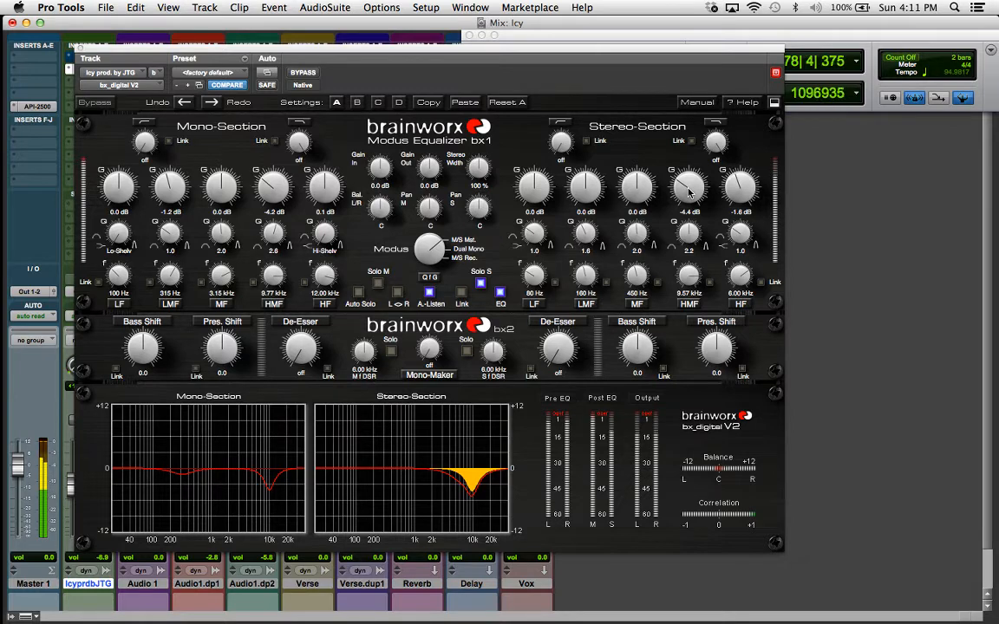
pyautogui.press('space')
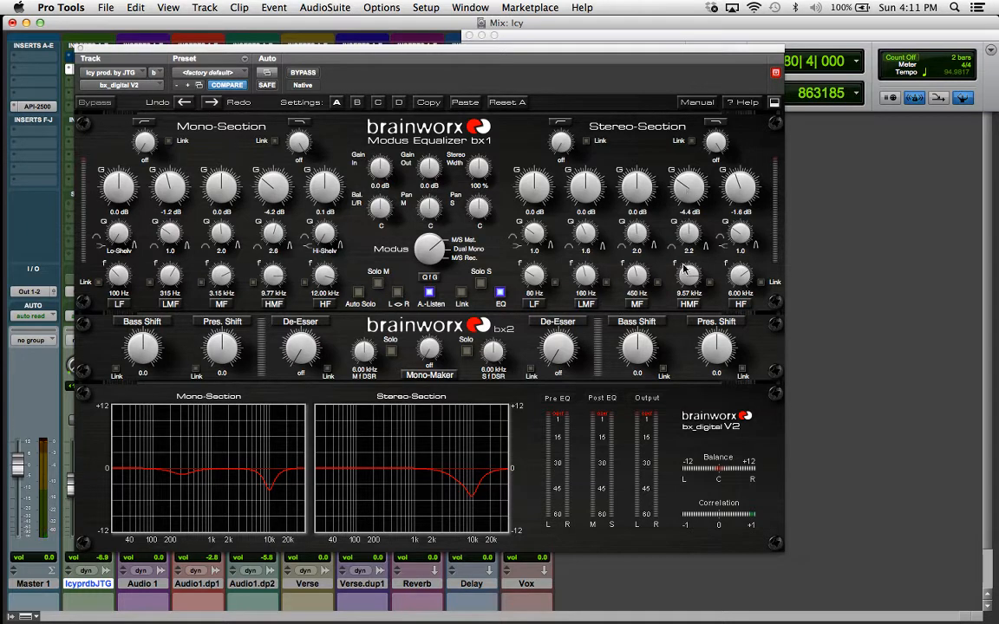
pyautogui.press('space')
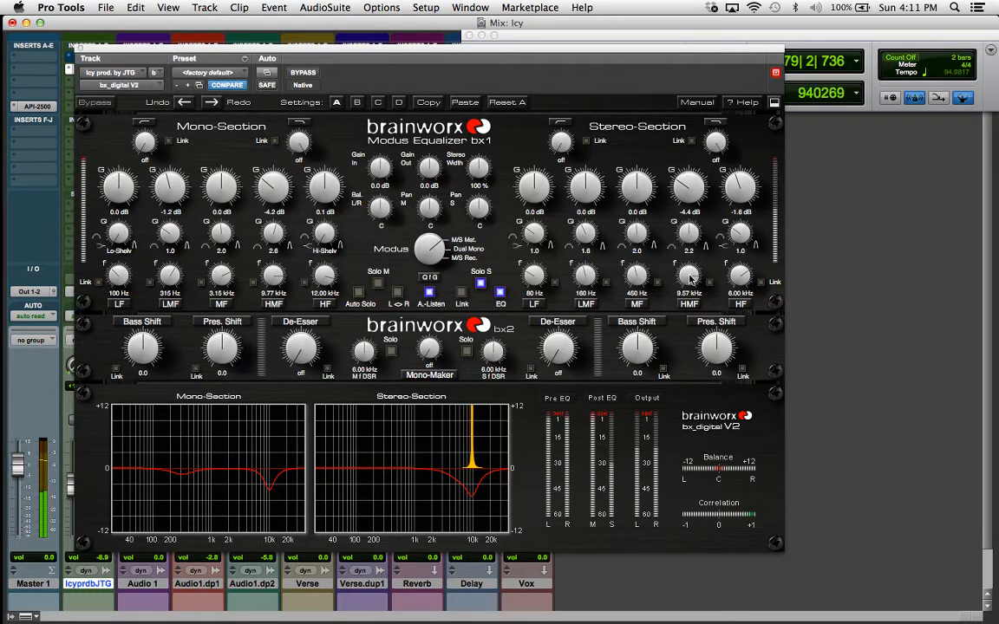
pyautogui.moveTo(691, 278)
pyautogui.mouseDown()
pyautogui.moveTo(688, 291)
pyautogui.moveTo(699, 288)
pyautogui.mouseUp()
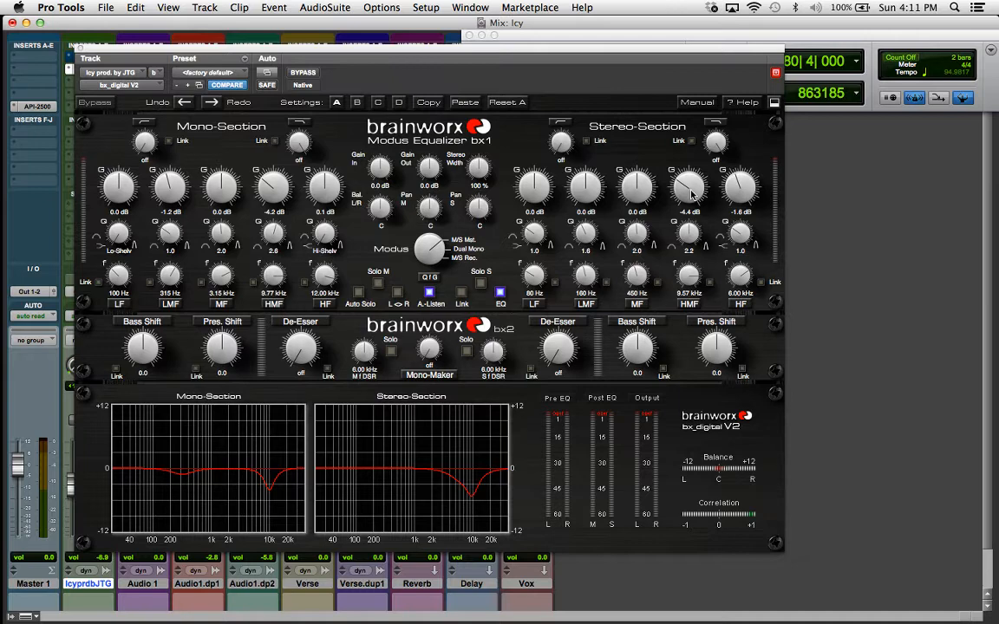
pyautogui.click(76, 48)
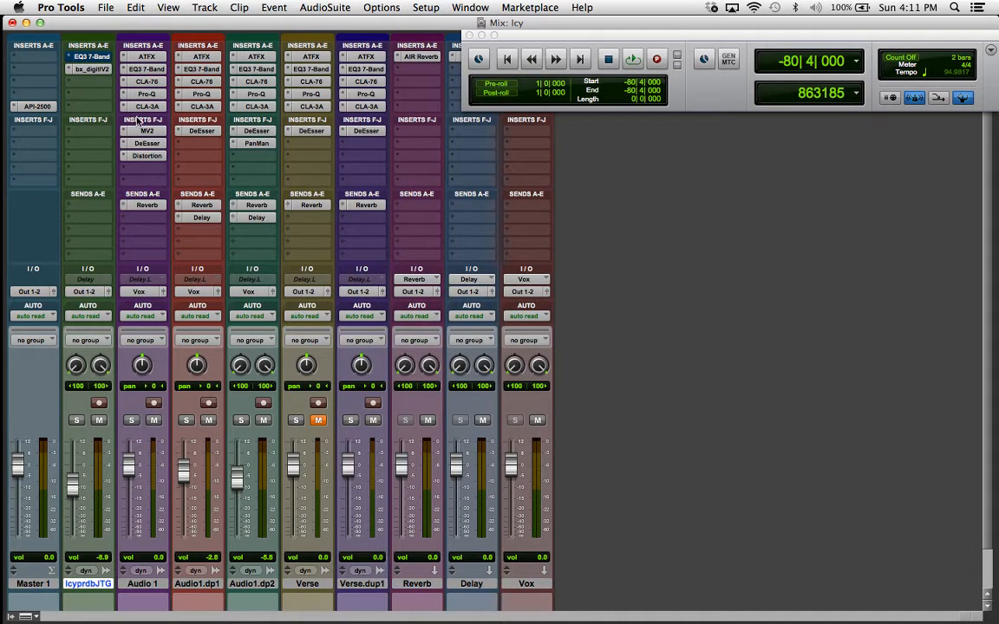
# - Inspect the Auto-Tune EFX settings on Audio 1 and close the plug-in window
pyautogui.click(136, 57)
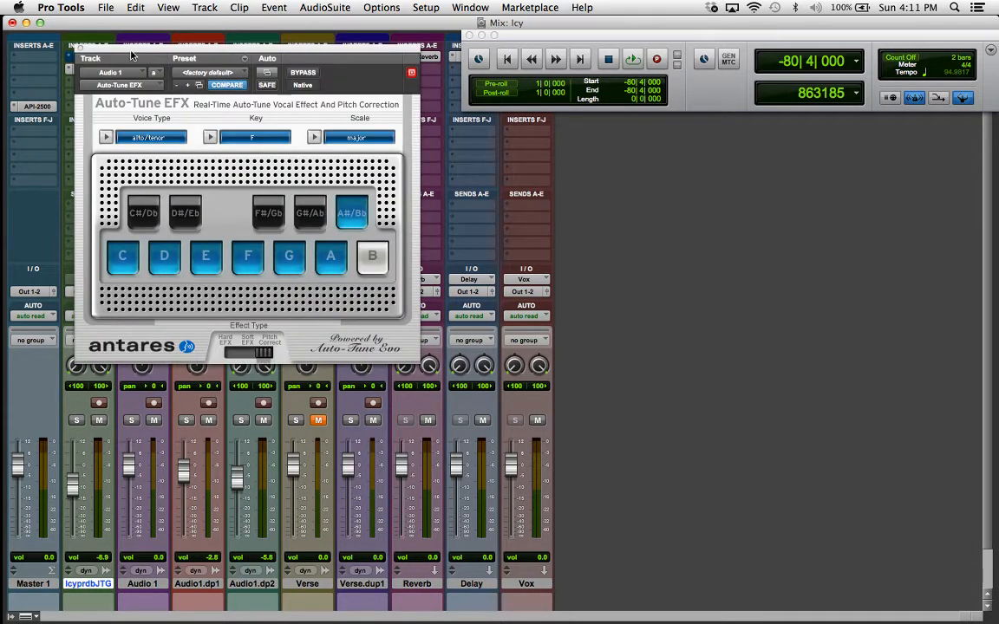
pyautogui.moveTo(131, 54); pyautogui.dragTo(125, 66)
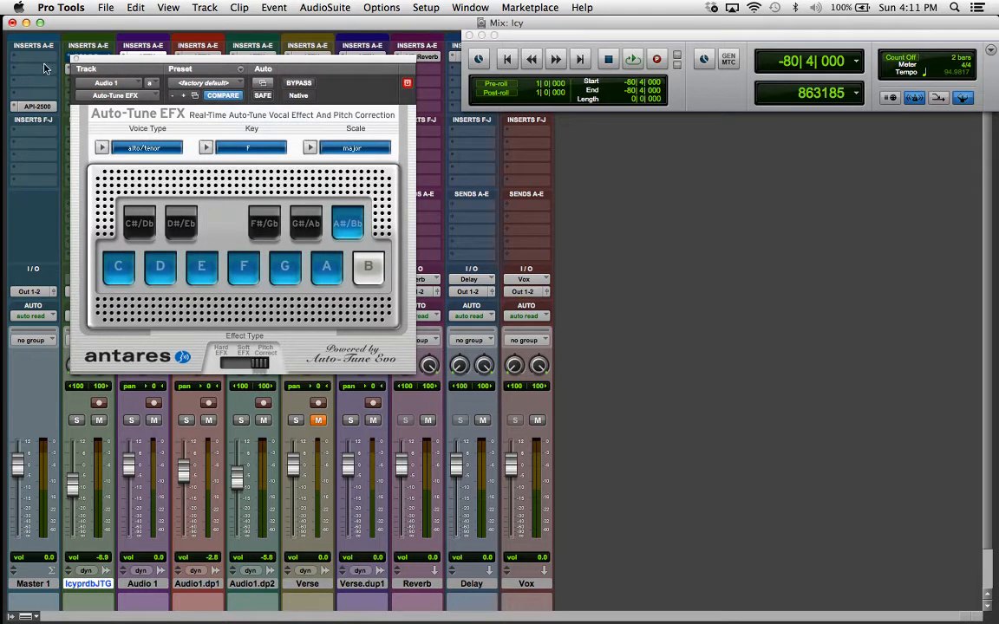
pyautogui.click(74, 58)
# - Bypass every insert and the Reverb send on Audio 1, mute Audio1.dp1 and Audio1.dp2, and audition the dry lead vocal
pyautogui.moveTo(153, 58)
pyautogui.mouseDown()
pyautogui.moveTo(138, 66)
pyautogui.moveTo(135, 97)
pyautogui.moveTo(148, 130)
pyautogui.moveTo(136, 137)
pyautogui.moveTo(132, 182)
pyautogui.moveTo(145, 208)
pyautogui.moveTo(145, 170)
pyautogui.mouseUp()
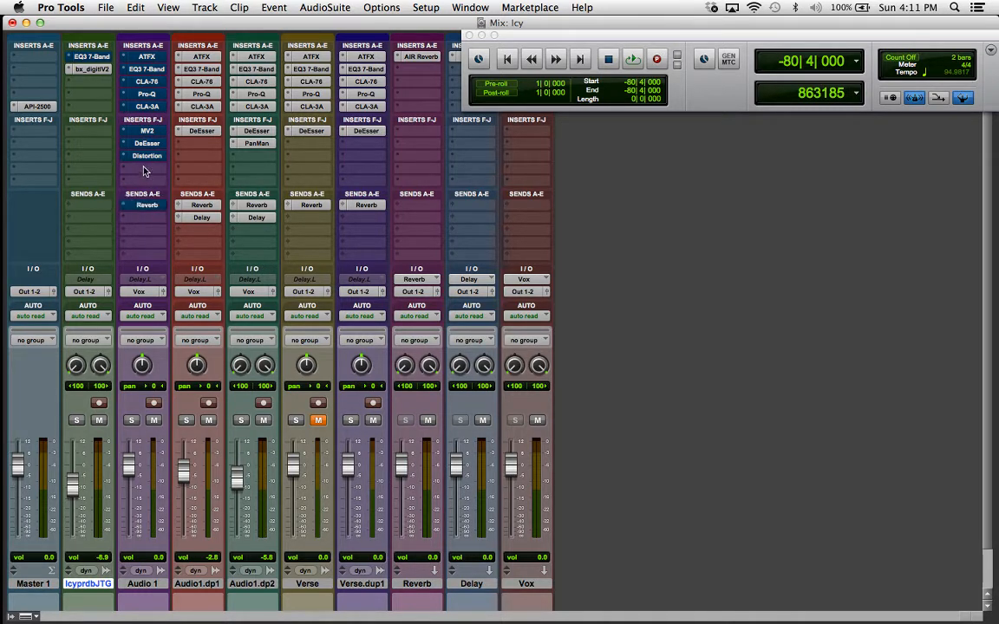
pyautogui.click(208, 420)
pyautogui.click(264, 420)
pyautogui.press('space')
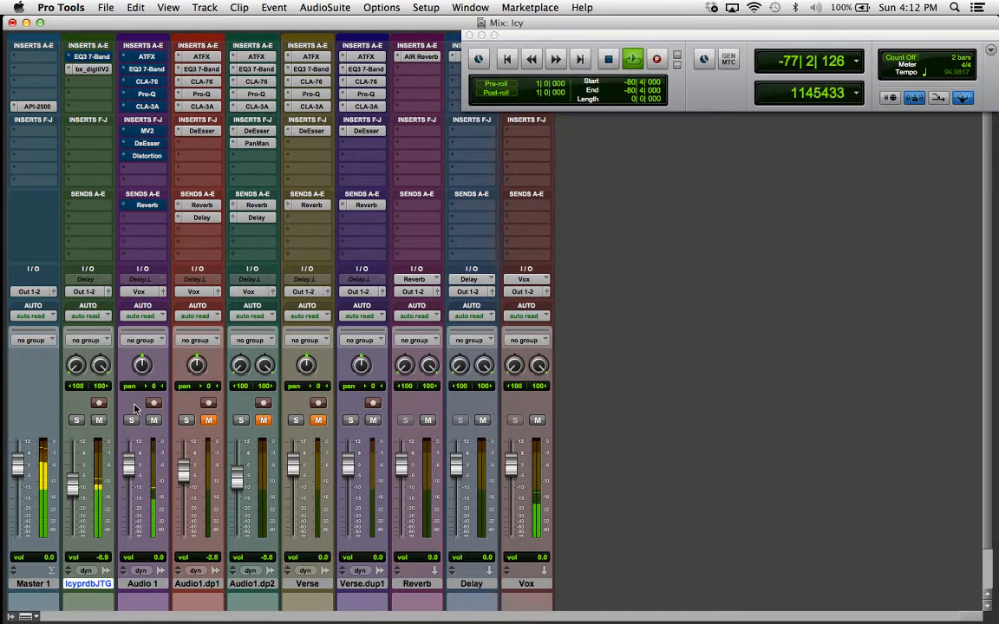
pyautogui.press('space')
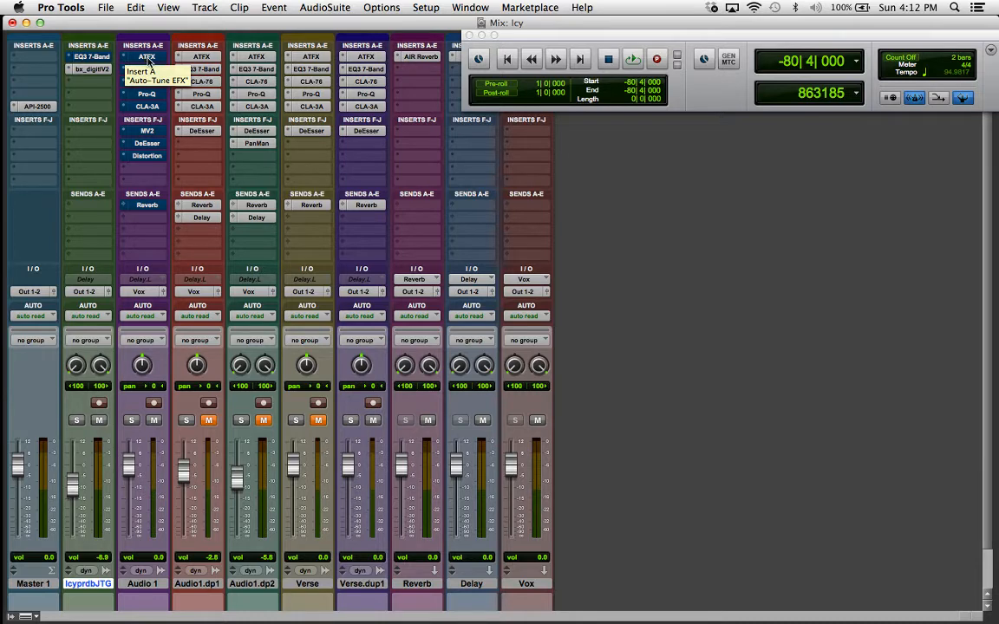
# - Re-enable Auto-Tune EFX on Audio 1 and play the vocal with it active
pyautogui.click(147, 58)
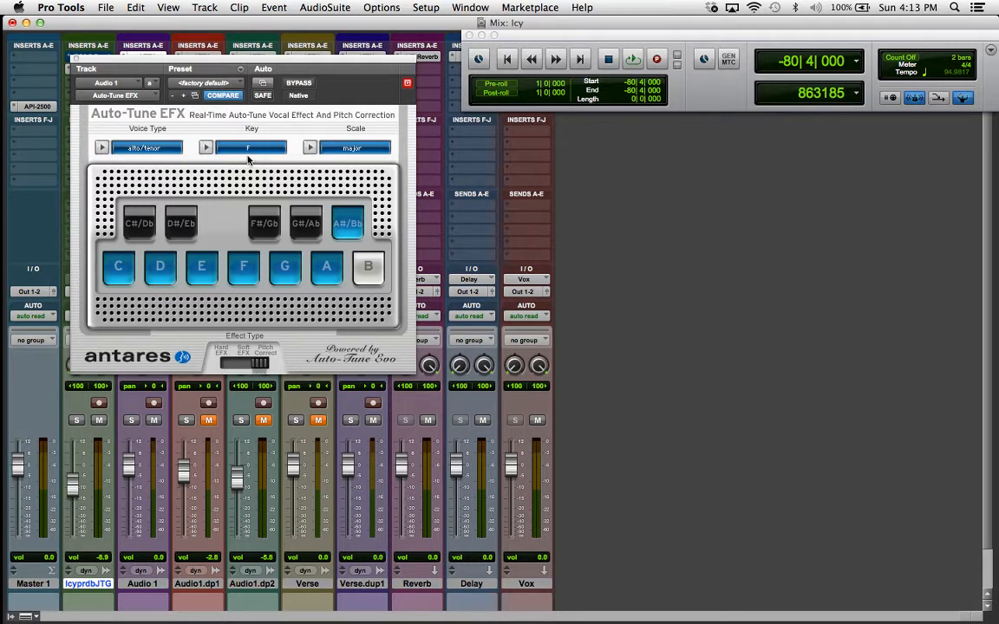
pyautogui.click(76, 59)
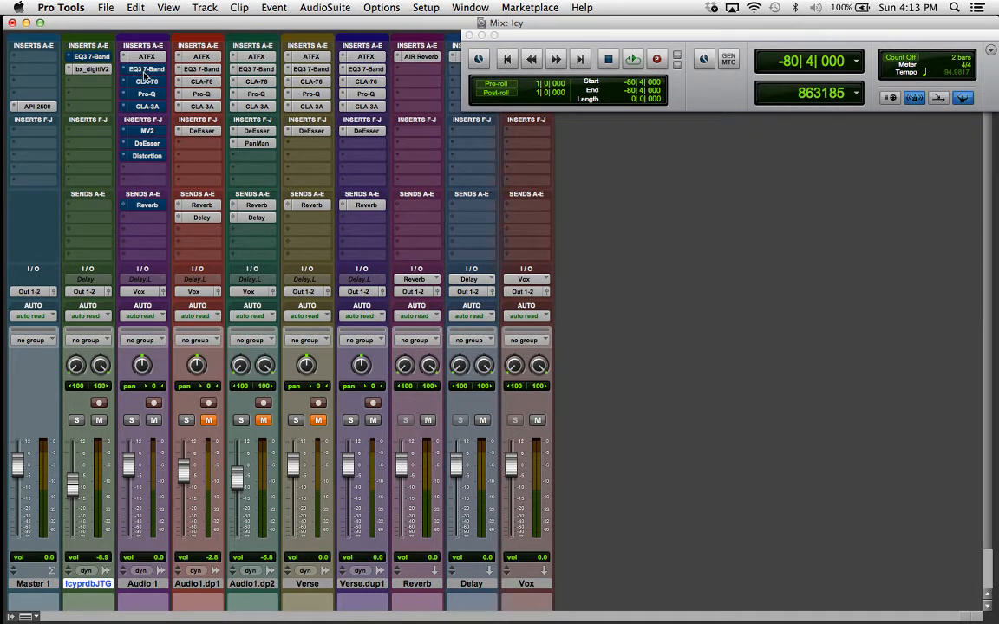
pyautogui.press('space')
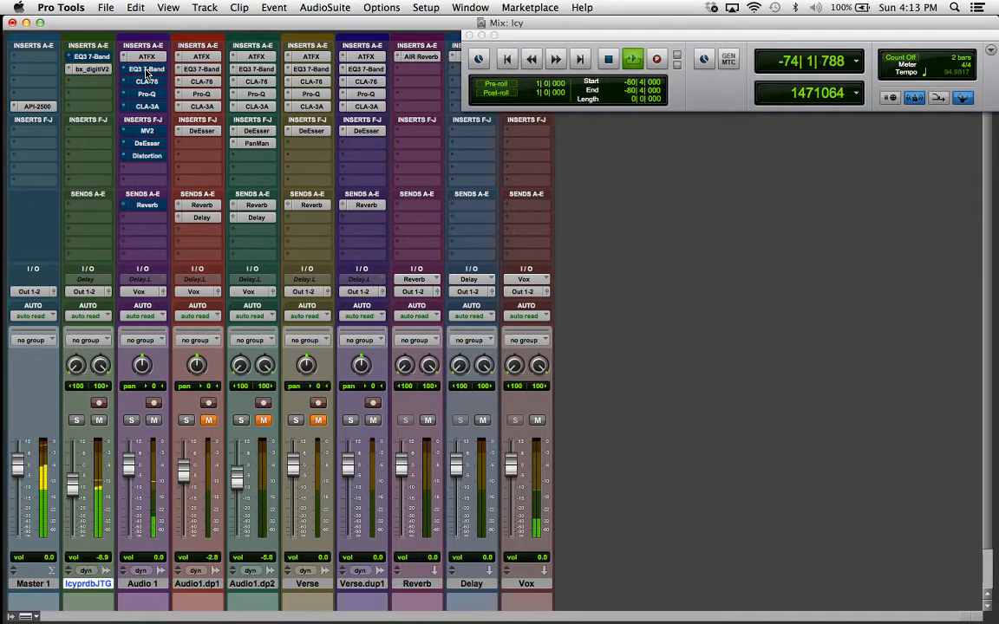
pyautogui.press('space')
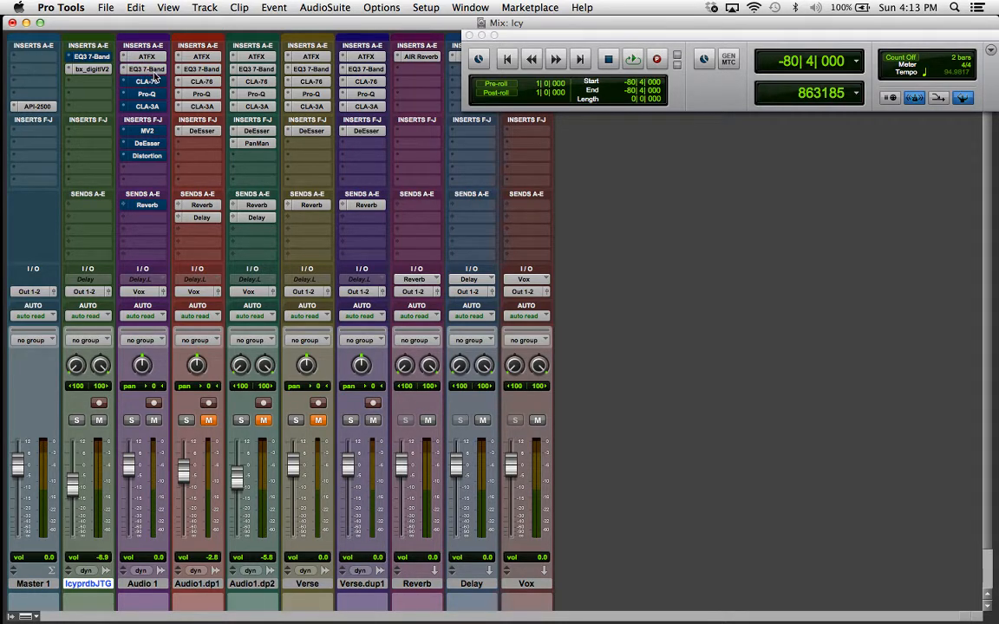
# - Compare the vocal with Audio 1's EQ3 7-Band bypassed and active during playback, then close the equalizer window
pyautogui.click(137, 69)
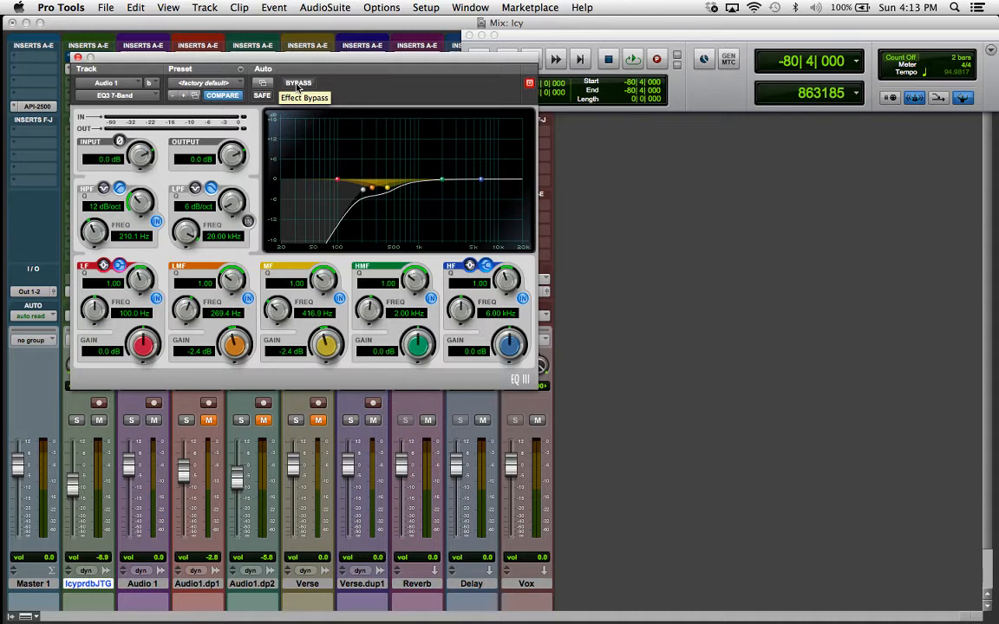
pyautogui.press('space')
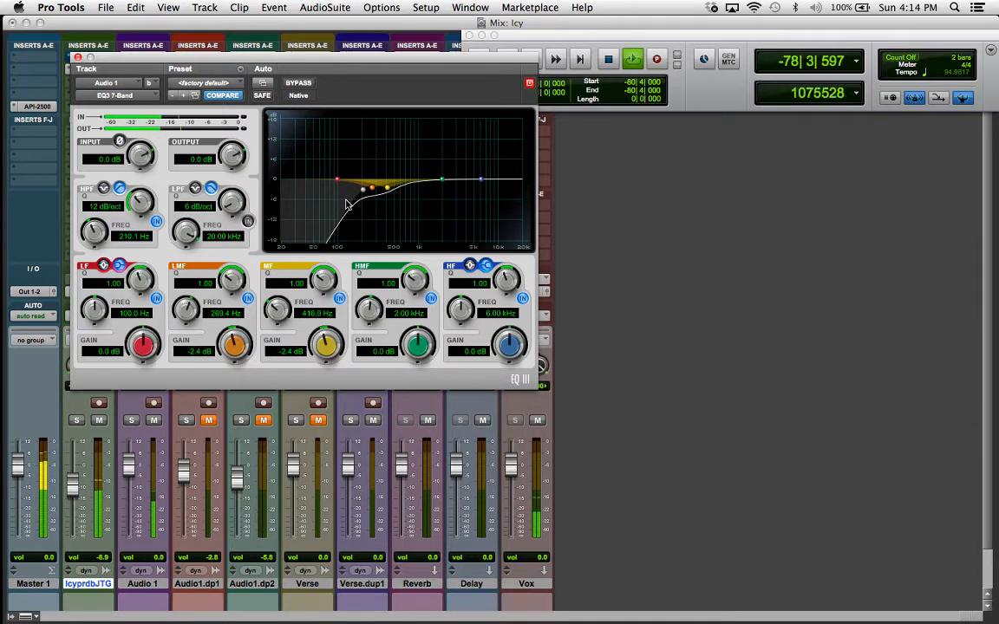
pyautogui.click(300, 87)
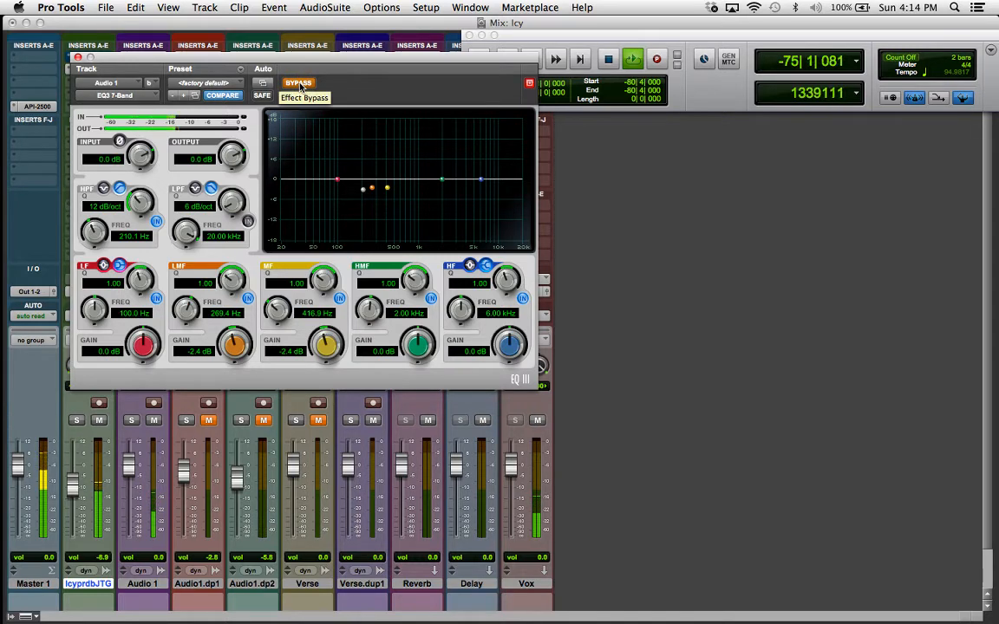
pyautogui.click(299, 88)
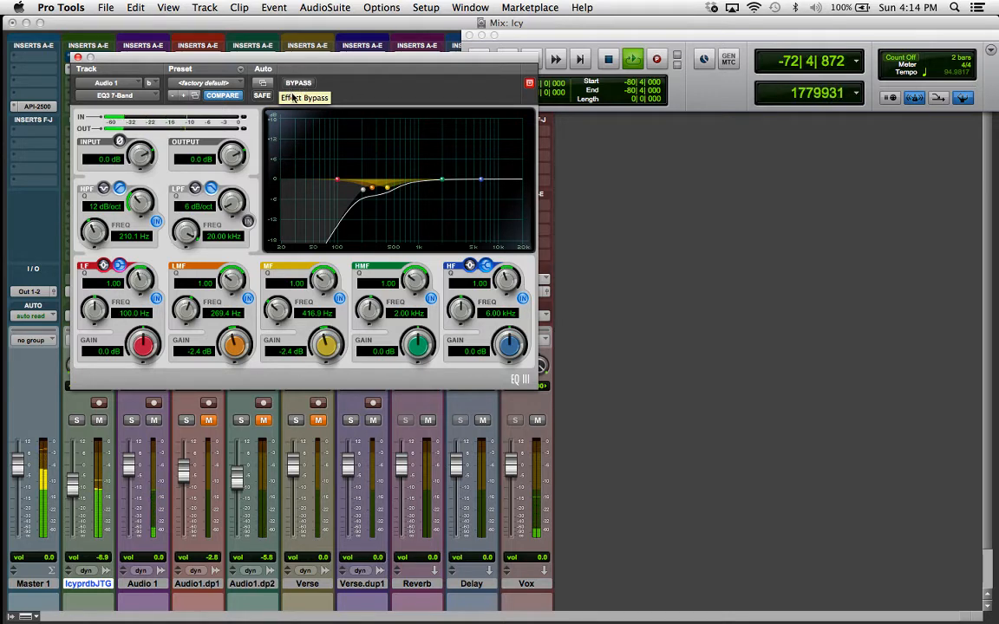
pyautogui.press('space')
pyautogui.click(78, 57)
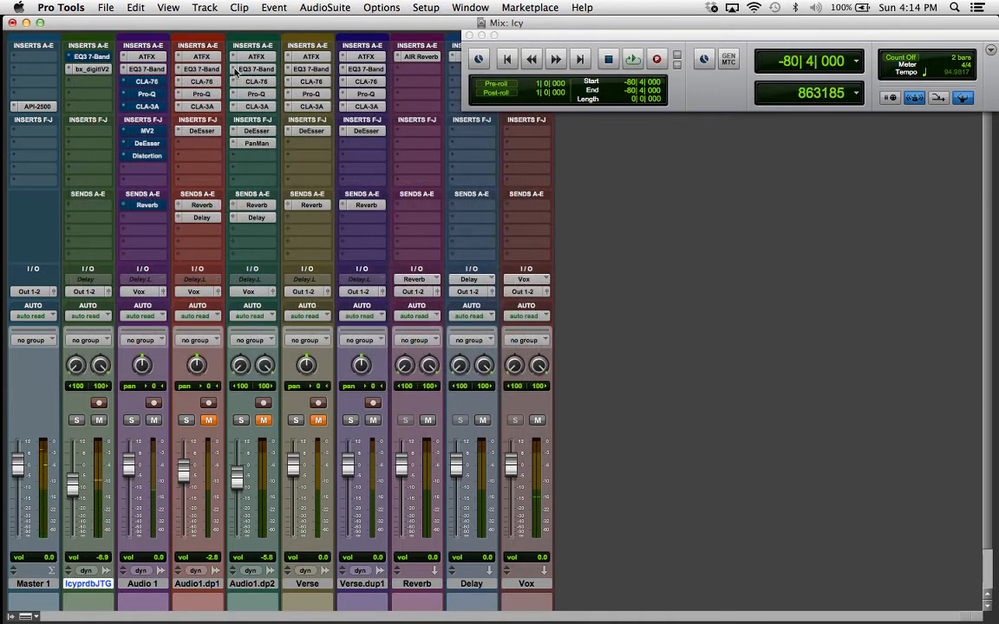
# - Re-enable the CLA-76 on Audio 1 and compare the vocal with the compressor active and bypassed, leaving it active
pyautogui.keyDown('super'); pyautogui.click(147, 83); pyautogui.keyUp('super')
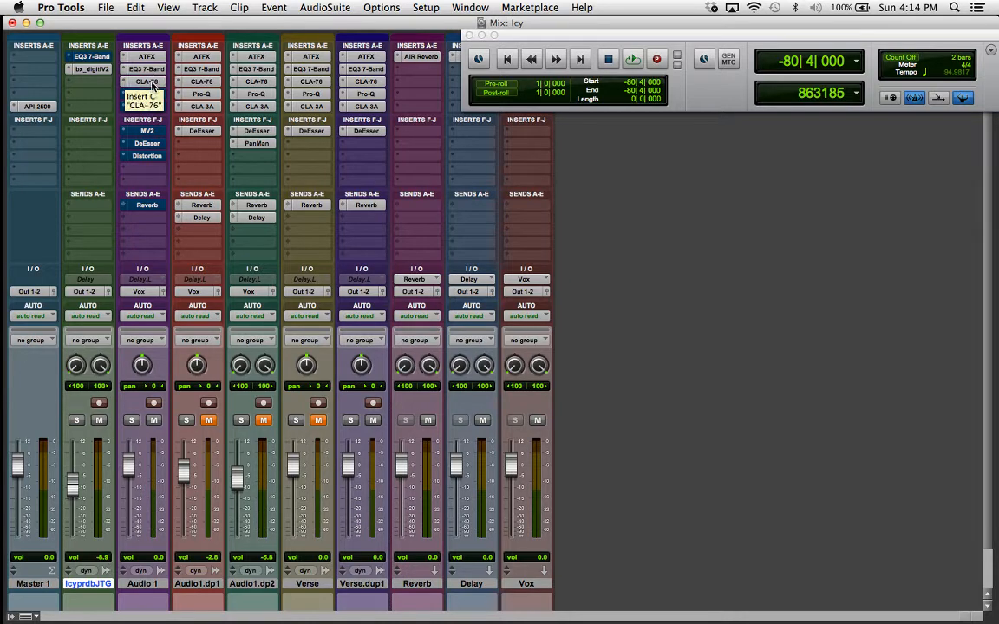
pyautogui.click(147, 82)
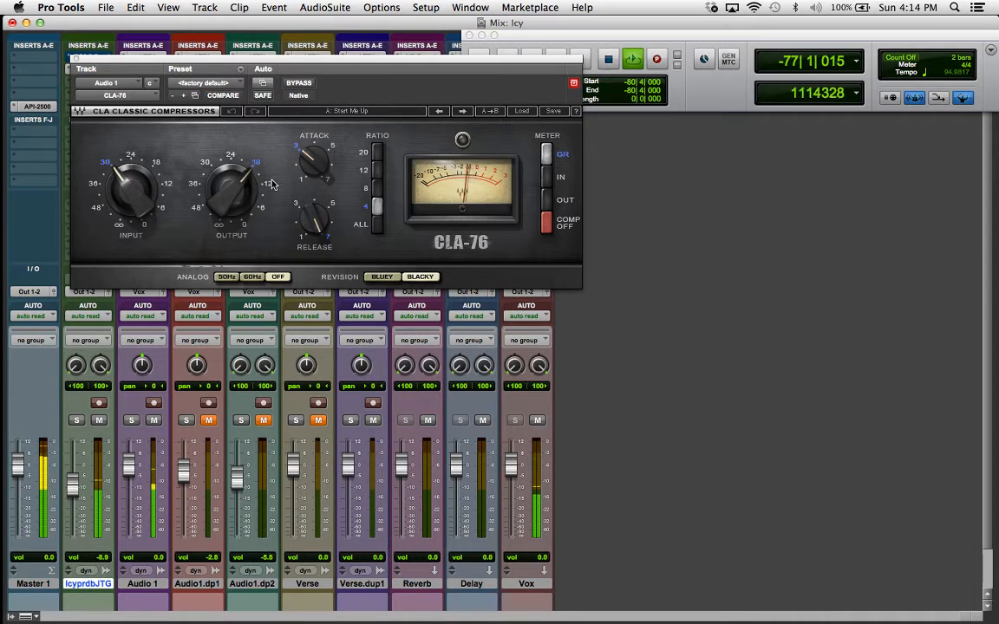
pyautogui.click(299, 84)
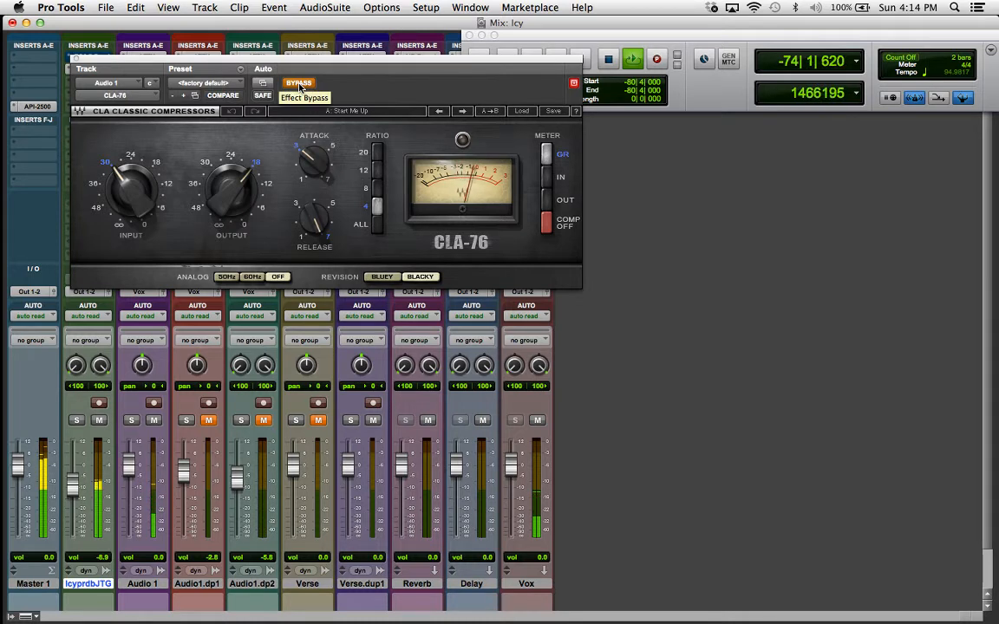
pyautogui.click(300, 85)
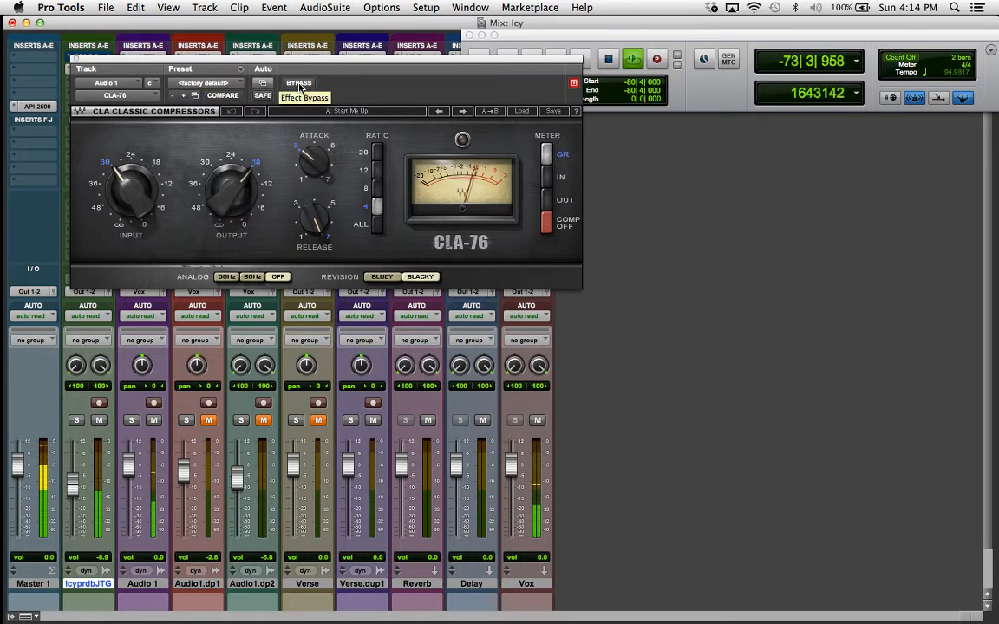
pyautogui.press('space')
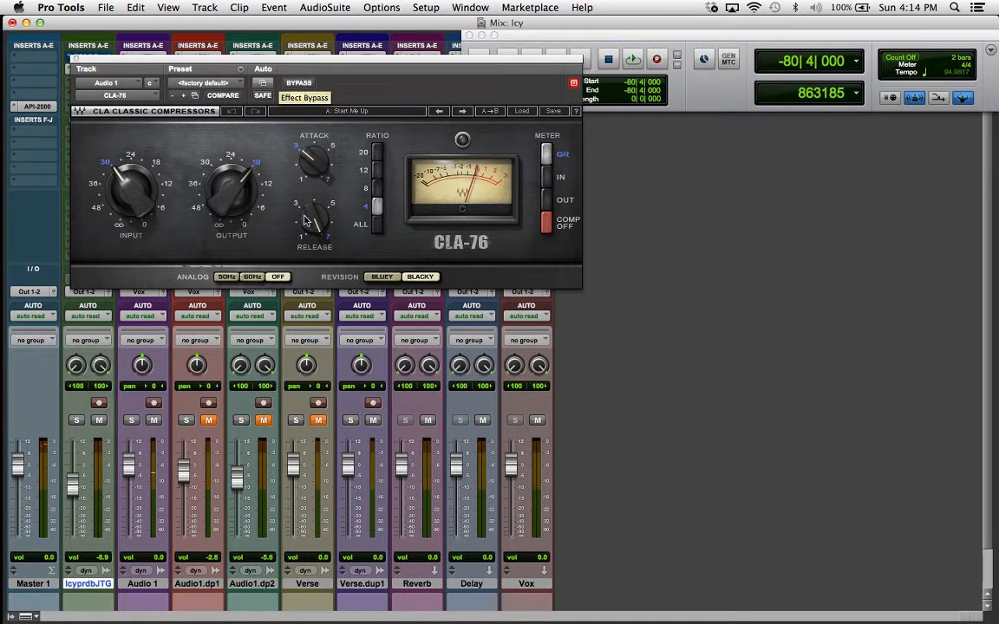
# - Examine the CLA-76's attack, release, analog and revision controls on Audio 1
pyautogui.moveTo(317, 220); pyautogui.dragTo(316, 221)
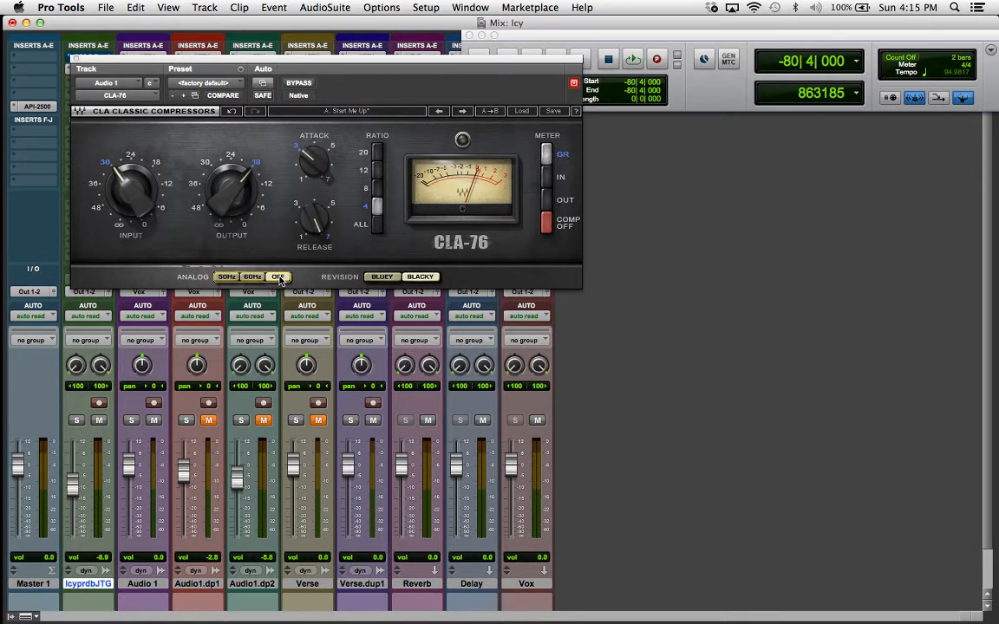
pyautogui.click(256, 277)
pyautogui.click(379, 279)
pyautogui.click(421, 279)
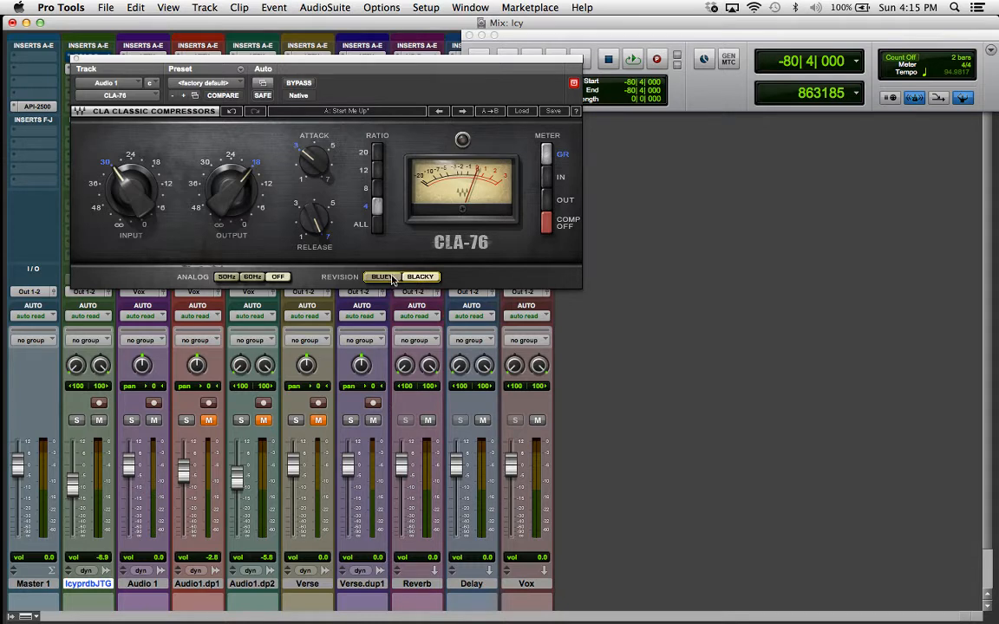
pyautogui.click(317, 172)
pyautogui.moveTo(315, 224)
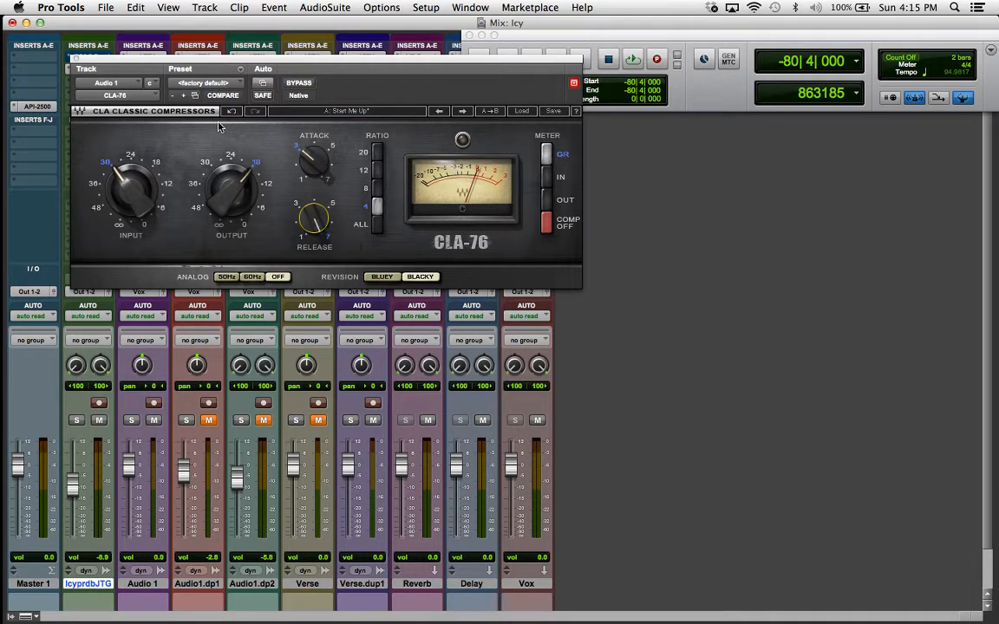
# - Audition the CLA-76 release at about 1.96 during playback, return it to 7.00 and close the compressor window
pyautogui.press('space')
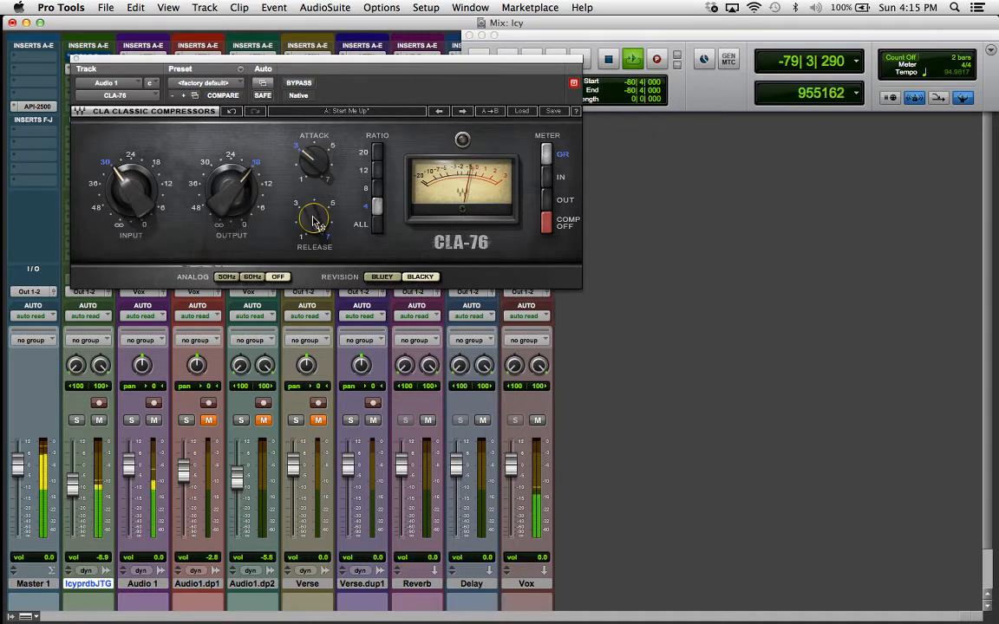
pyautogui.moveTo(313, 221)
pyautogui.mouseDown()
pyautogui.moveTo(313, 271)
pyautogui.moveTo(314, 223)
pyautogui.mouseUp()
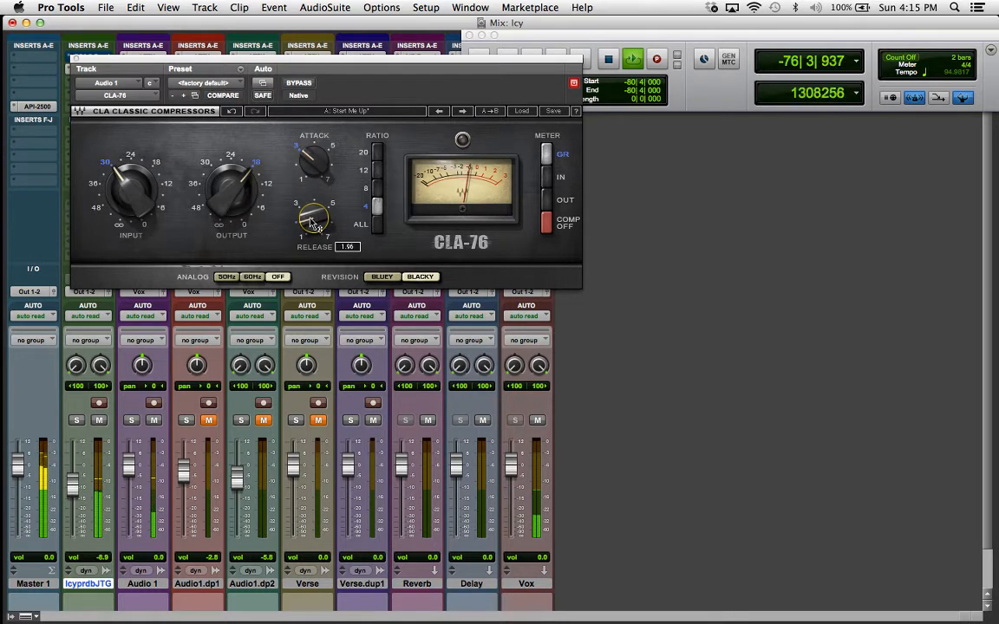
pyautogui.press('space')
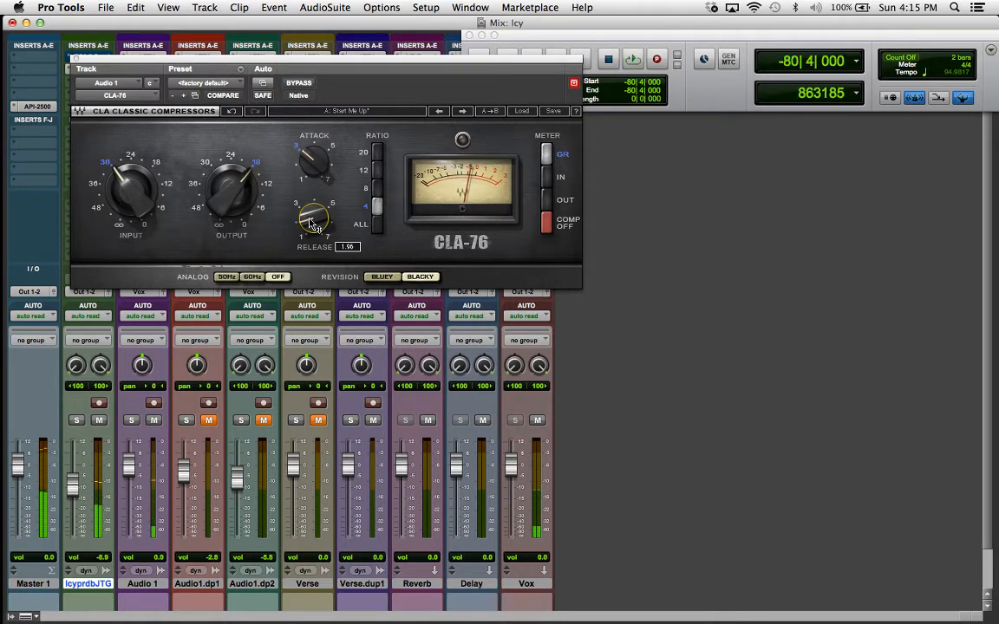
pyautogui.press('space')
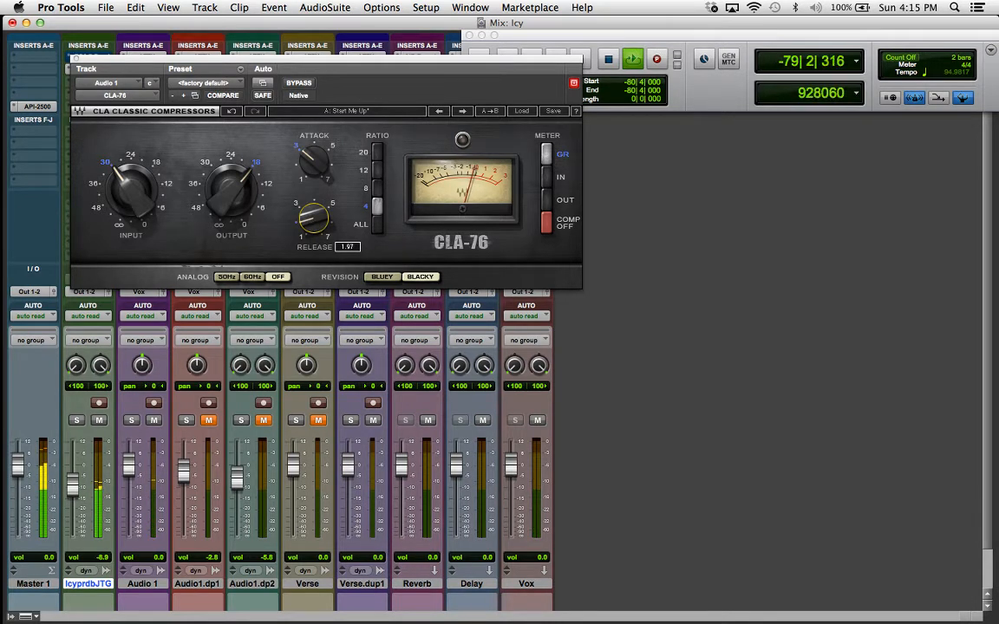
pyautogui.moveTo(312, 227); pyautogui.dragTo(306, 224)
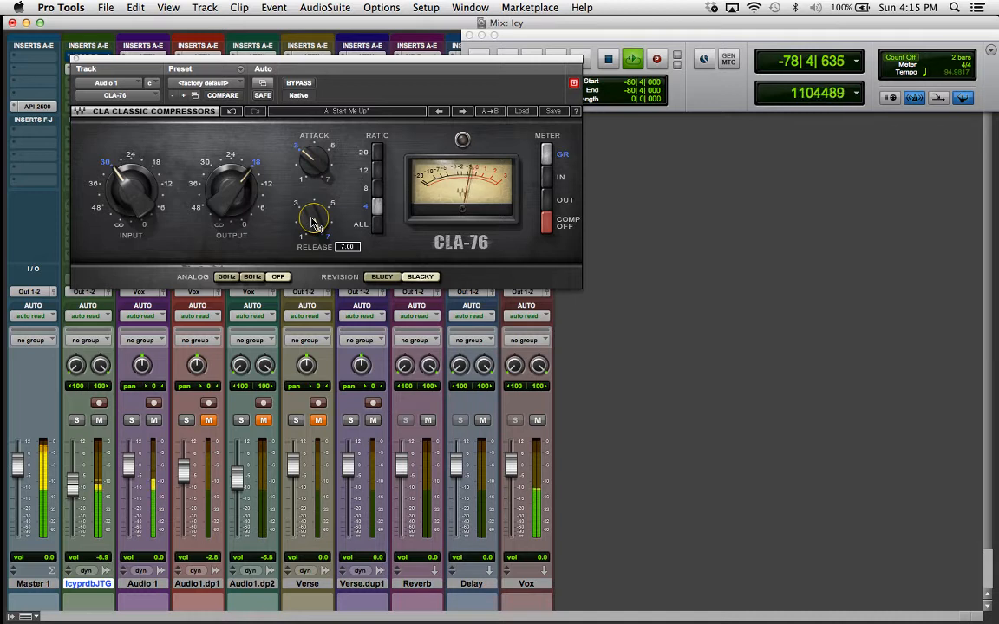
pyautogui.press('space')
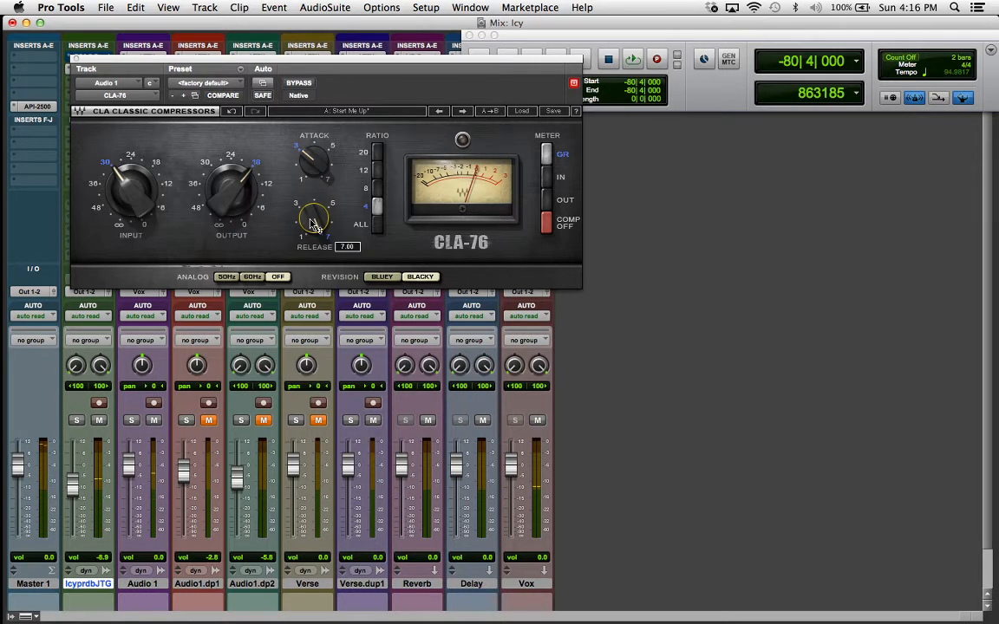
pyautogui.click(71, 57)
# - Re-enable FabFilter Pro-Q on Audio 1, compare it active and bypassed during playback, leave it active and close its window
pyautogui.click(145, 93)
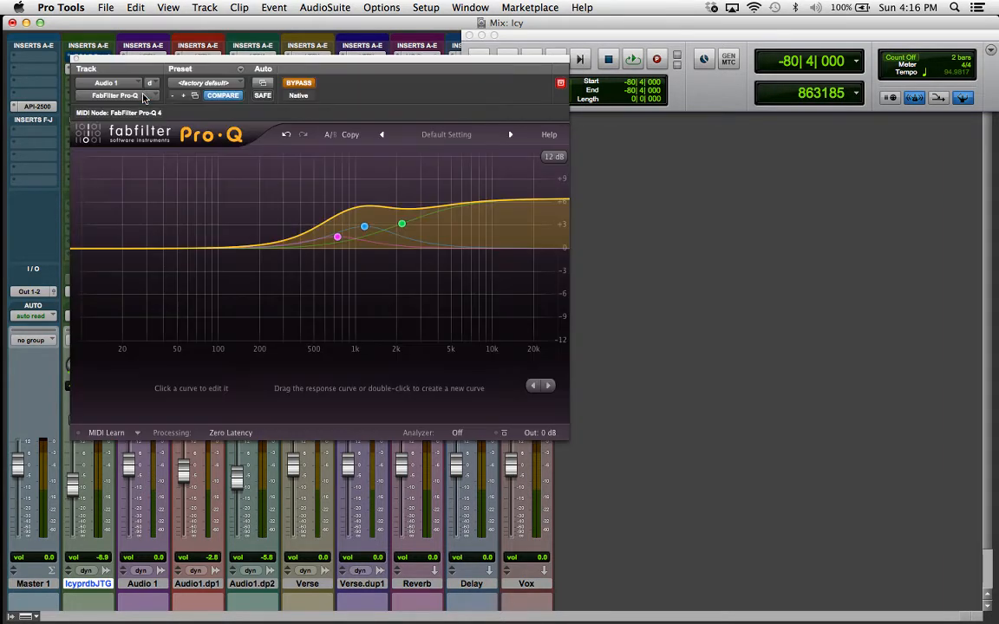
pyautogui.click(299, 84)
pyautogui.press('space')
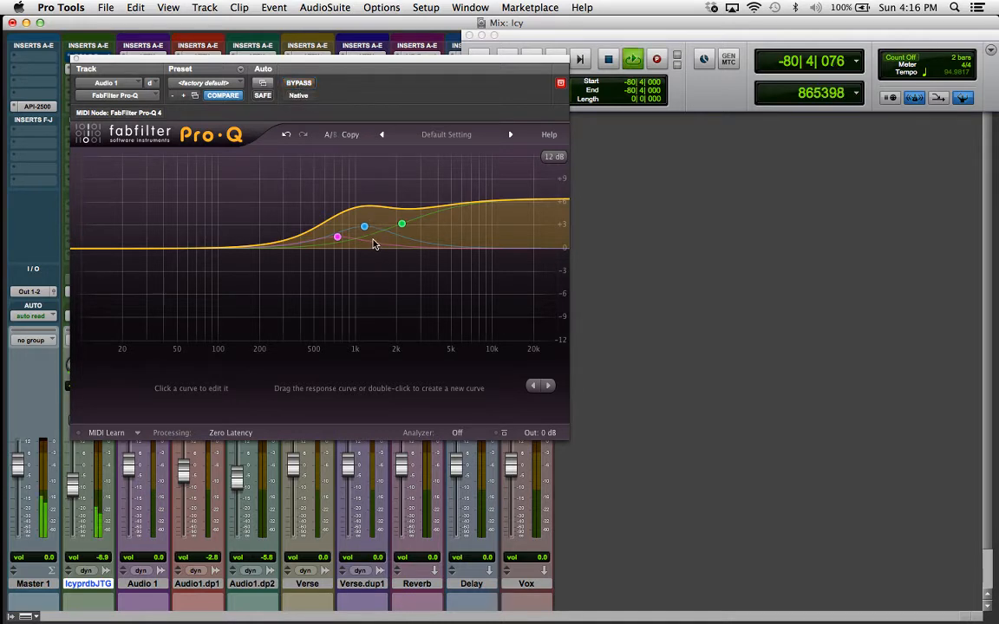
pyautogui.click(299, 86)
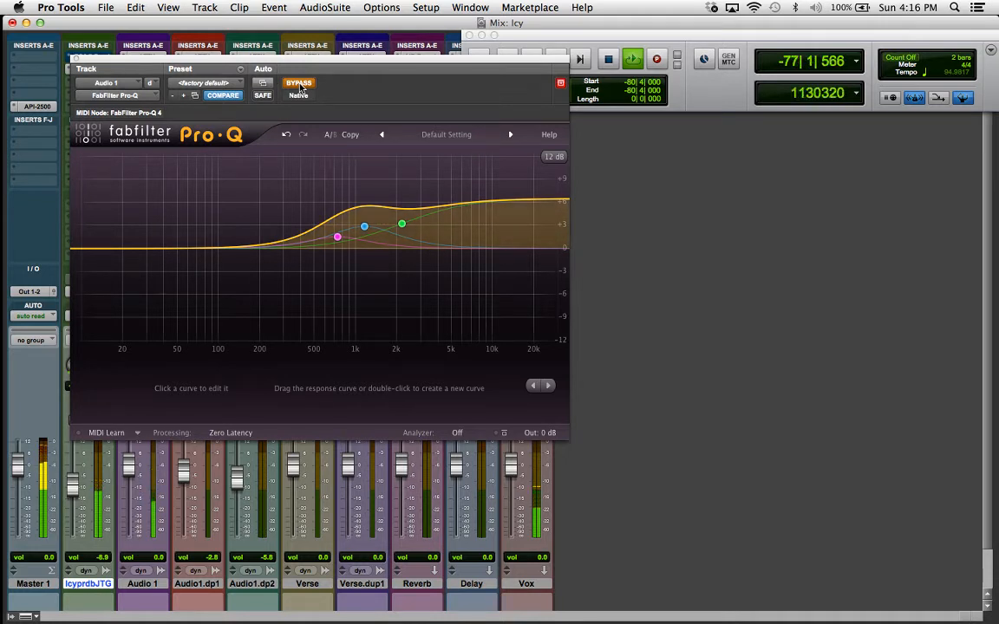
pyautogui.press('space')
pyautogui.click(299, 86)
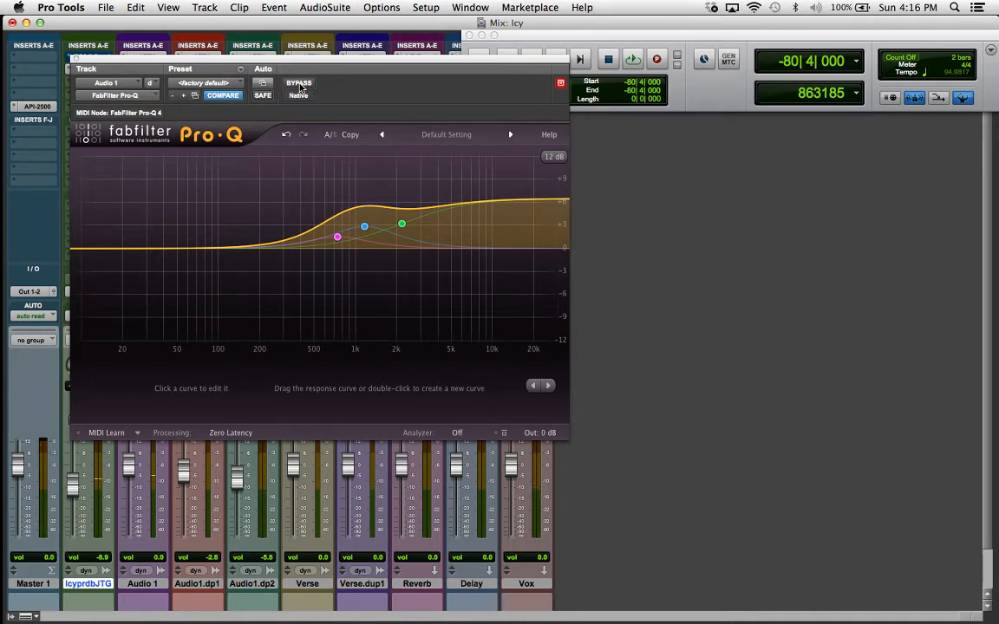
pyautogui.press('space')
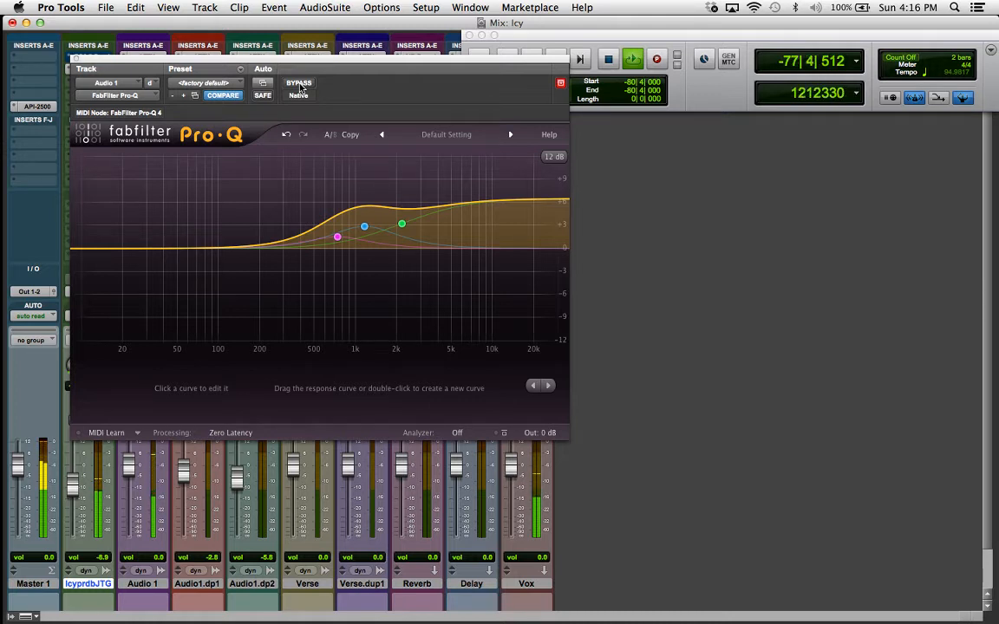
pyautogui.click(75, 58)
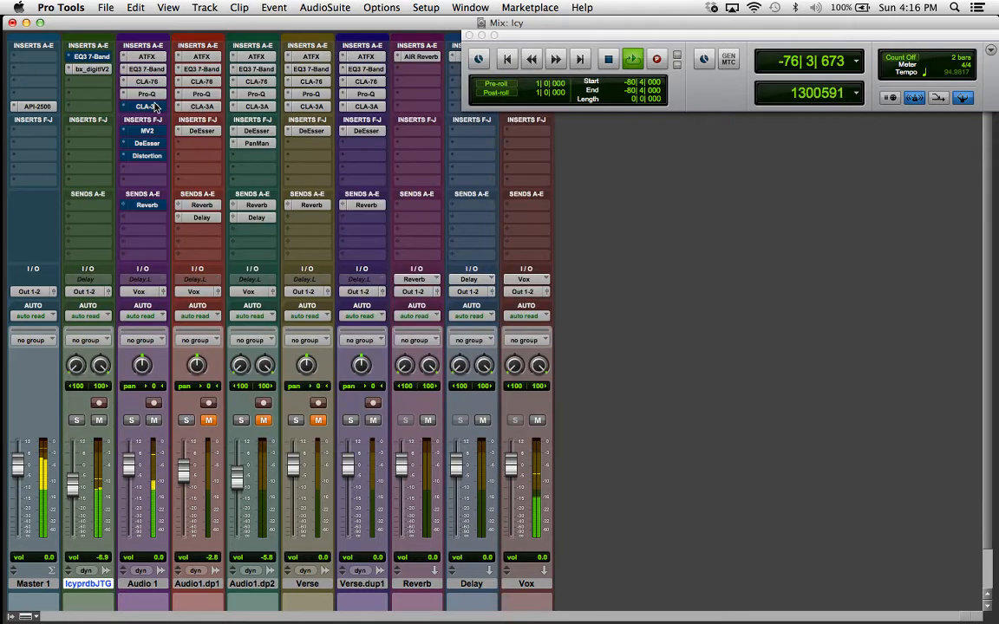
pyautogui.press('space')
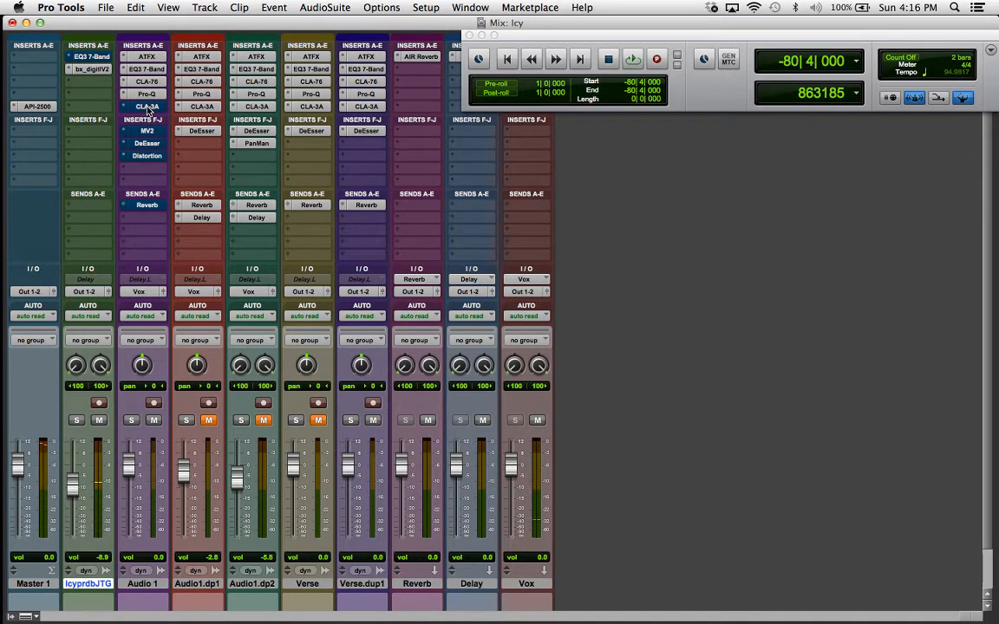
# - Reopen Pro-Q on Audio 1, examine the boosted bands on its response curve and close the window
pyautogui.click(147, 94)
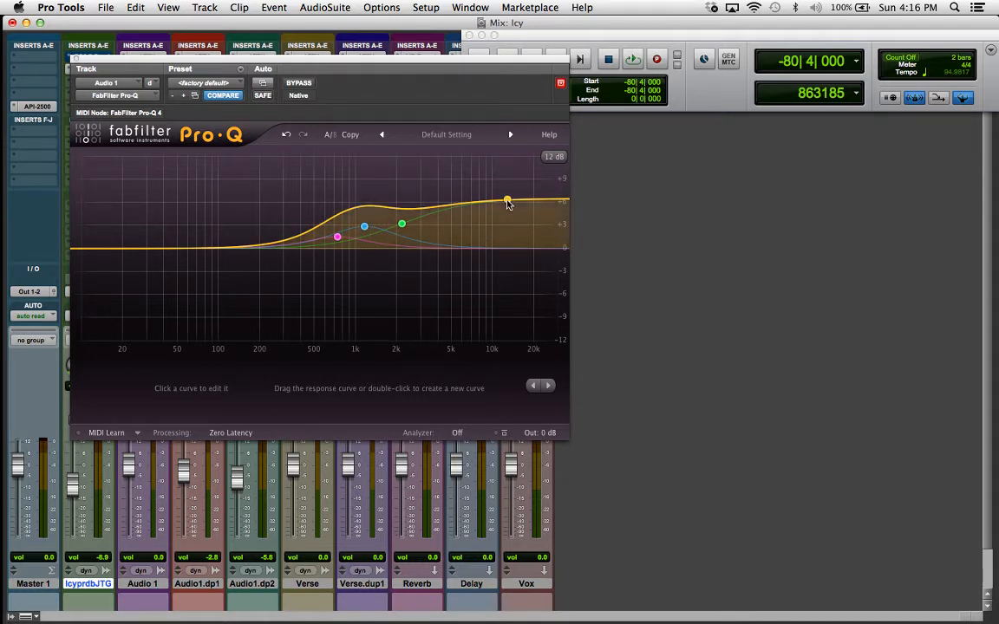
pyautogui.moveTo(508, 204); pyautogui.dragTo(484, 207)
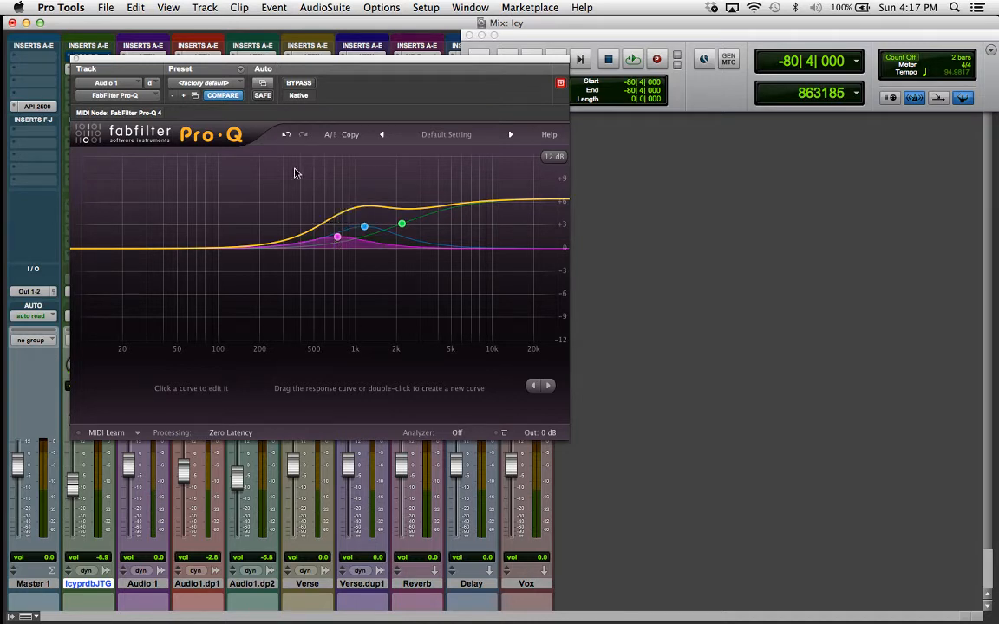
pyautogui.click(75, 59)
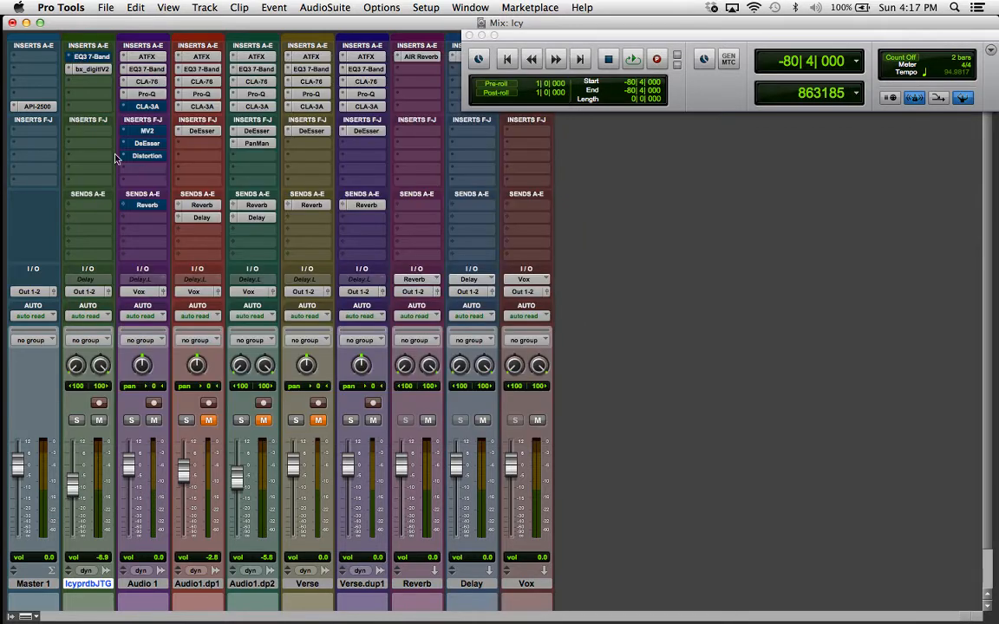
# - Open the CLA-3A on Audio 1, compare it bypassed and active while the vocal plays, and leave it active
pyautogui.click(139, 105)
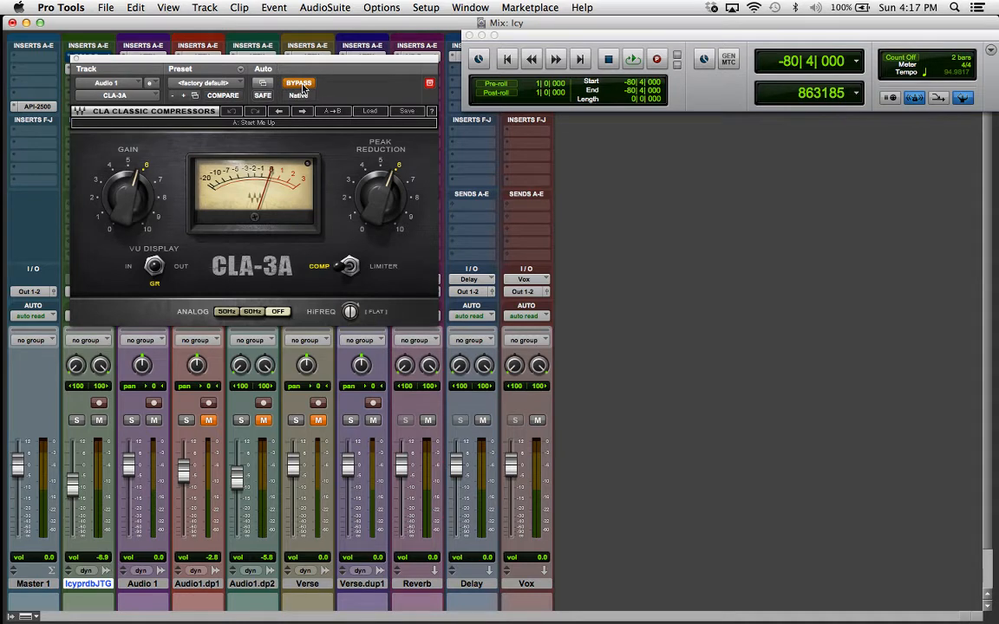
pyautogui.press('space')
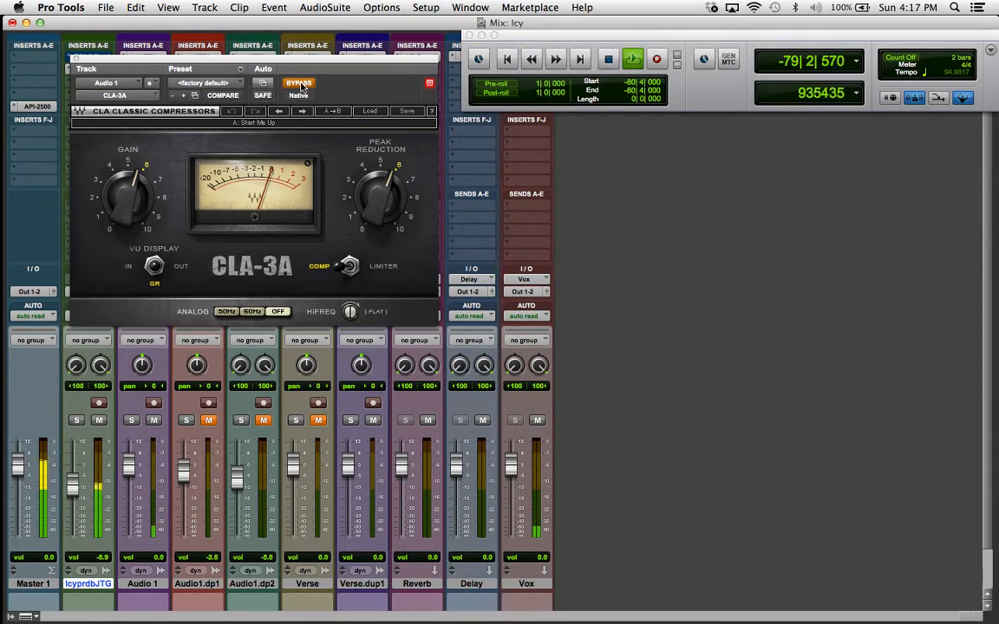
pyautogui.click(300, 84)
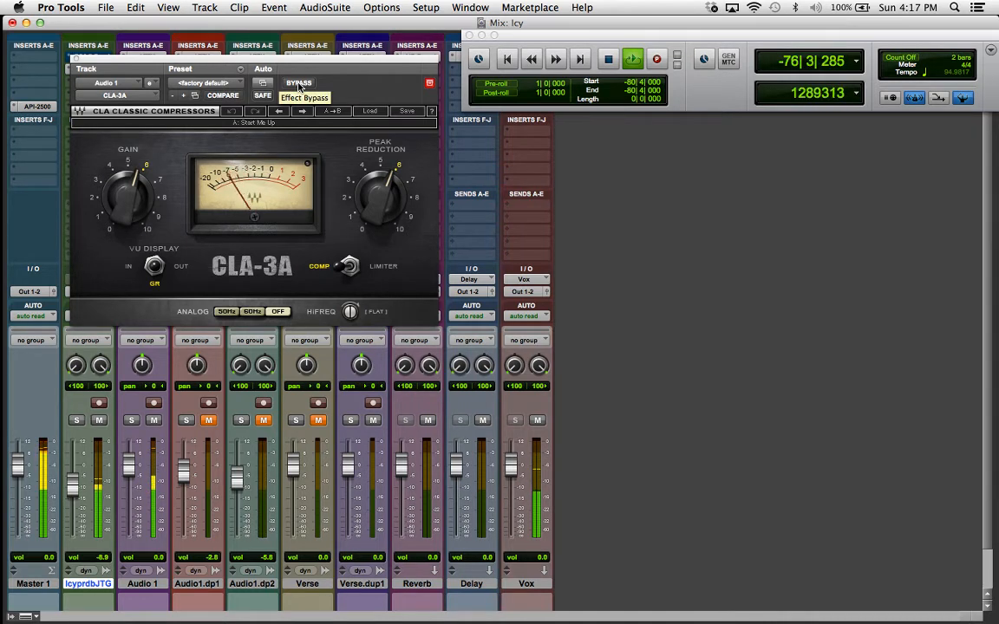
pyautogui.click(298, 83)
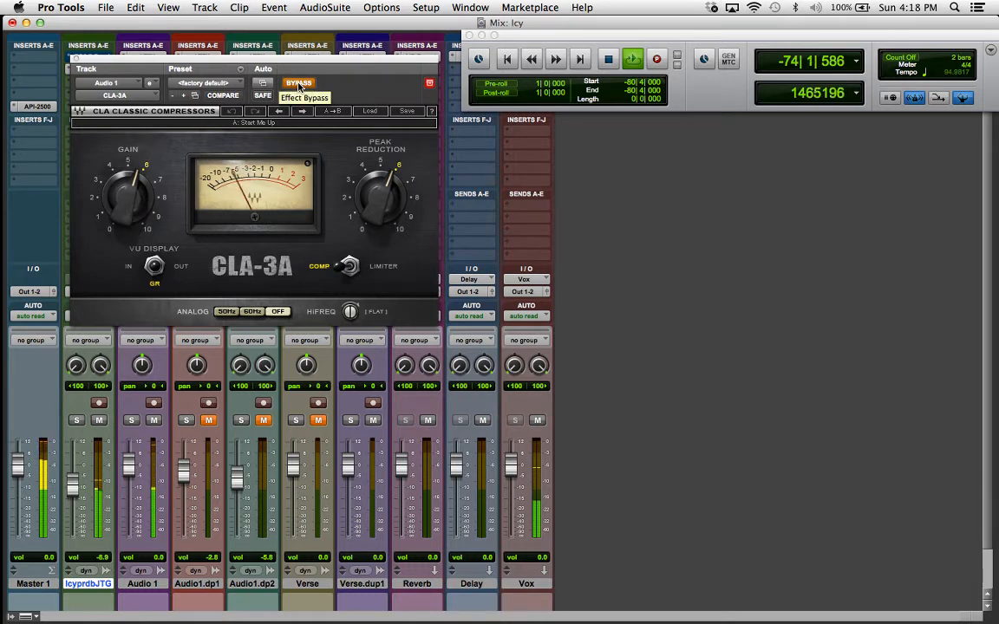
pyautogui.click(299, 83)
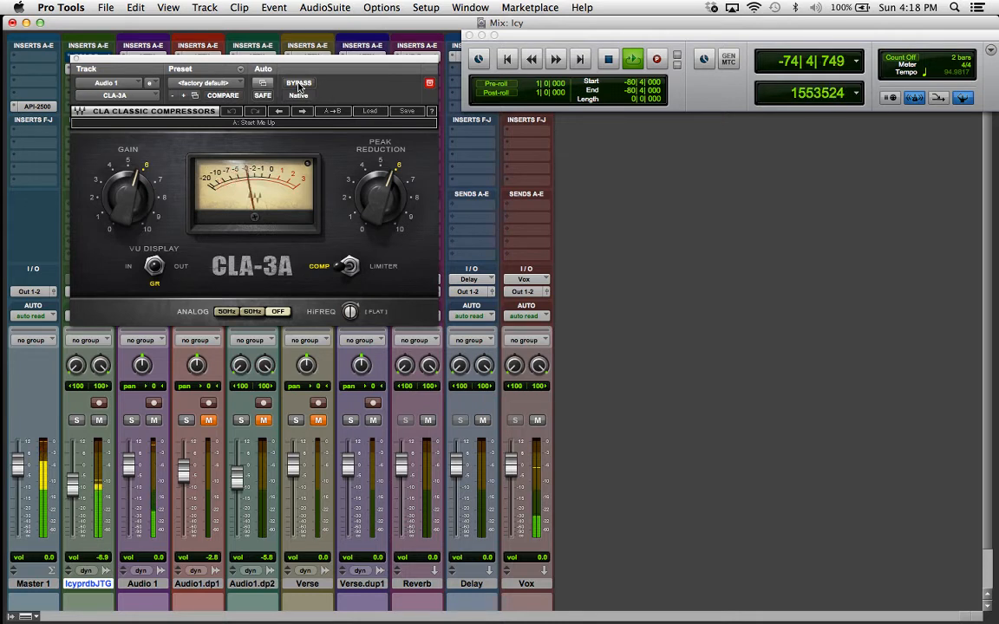
pyautogui.press('space')
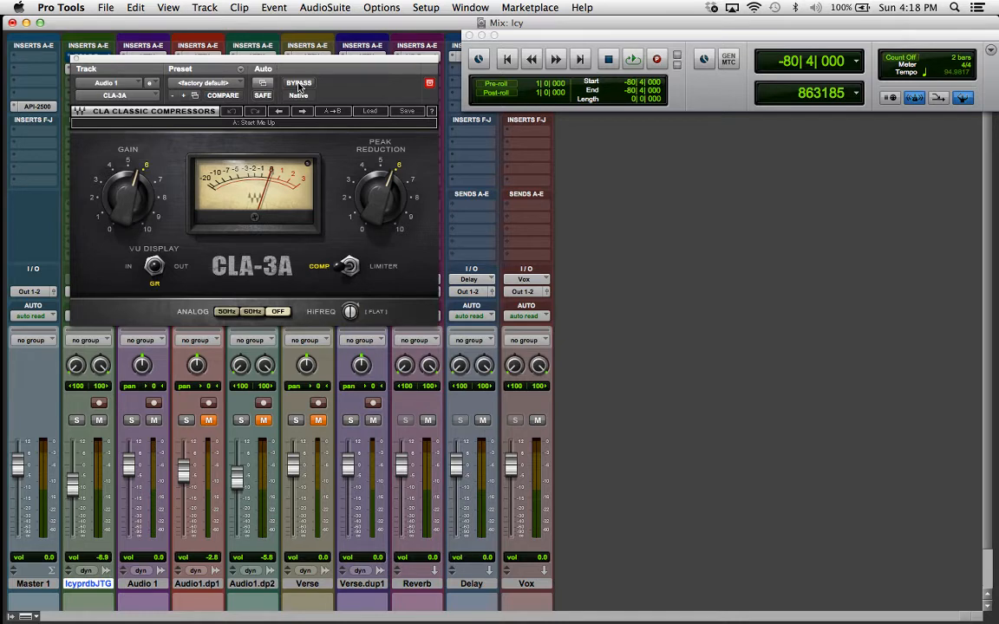
# - Close the CLA-3A, take MV2 on Audio 1 out of bypass during playback with its low level at 10.6, and close its window
pyautogui.click(75, 59)
pyautogui.click(130, 130)
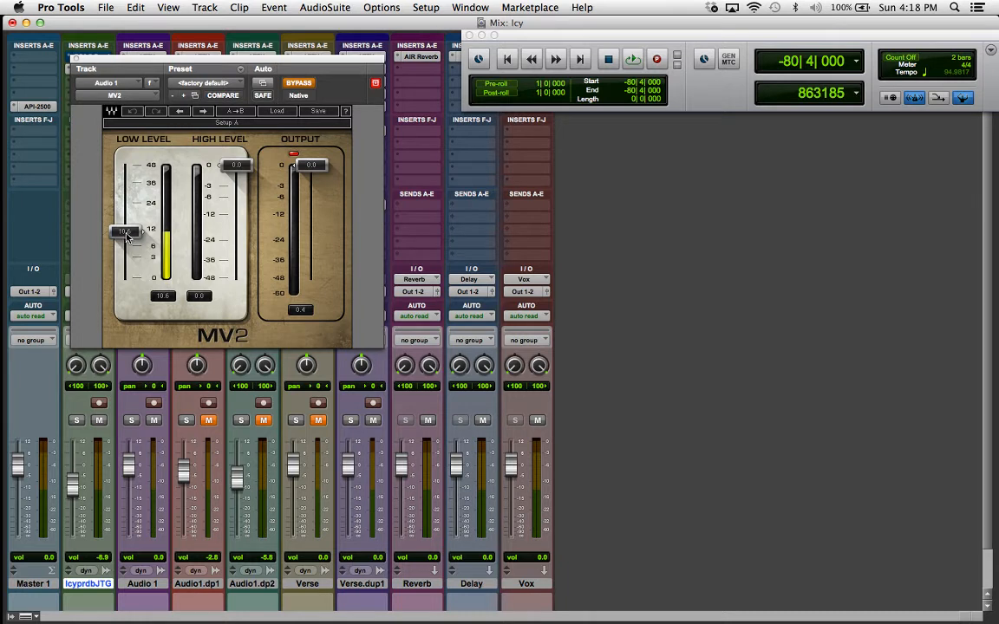
pyautogui.moveTo(127, 235)
pyautogui.mouseDown()
pyautogui.moveTo(127, 271)
pyautogui.moveTo(131, 231)
pyautogui.mouseUp()
pyautogui.press('space')
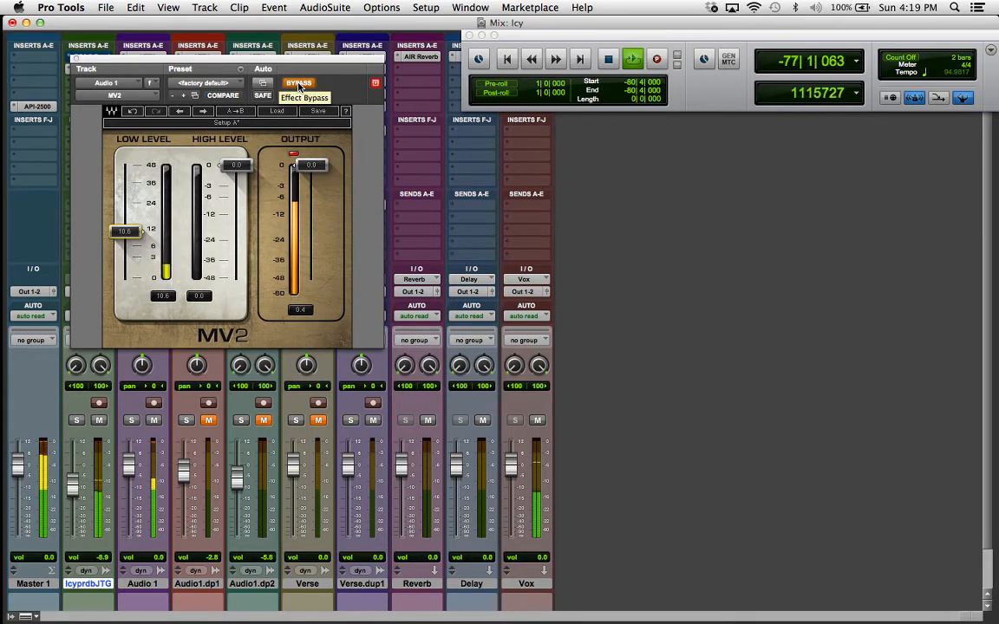
pyautogui.click(298, 83)
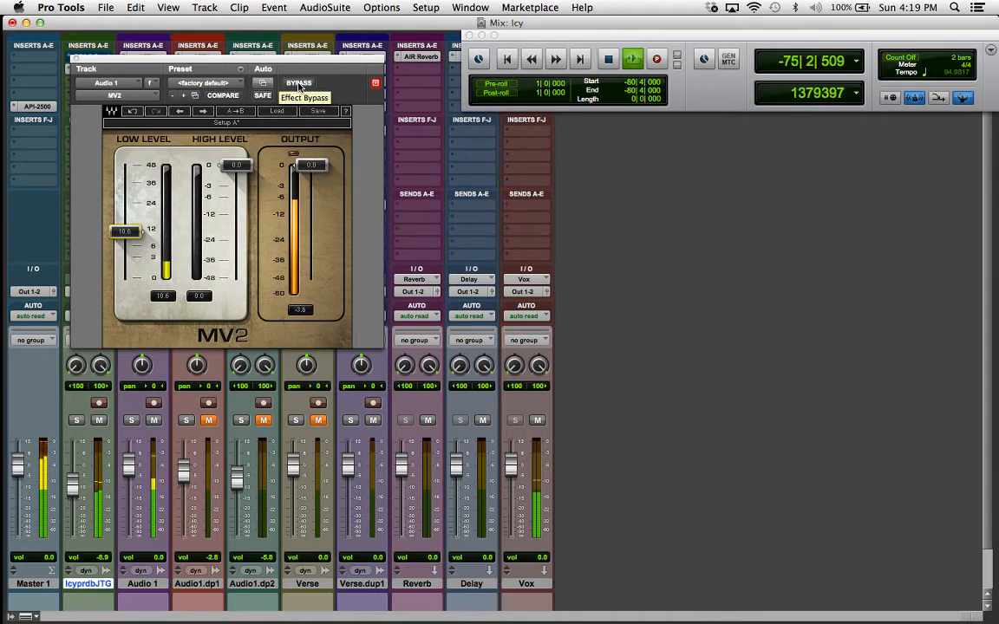
pyautogui.press('space')
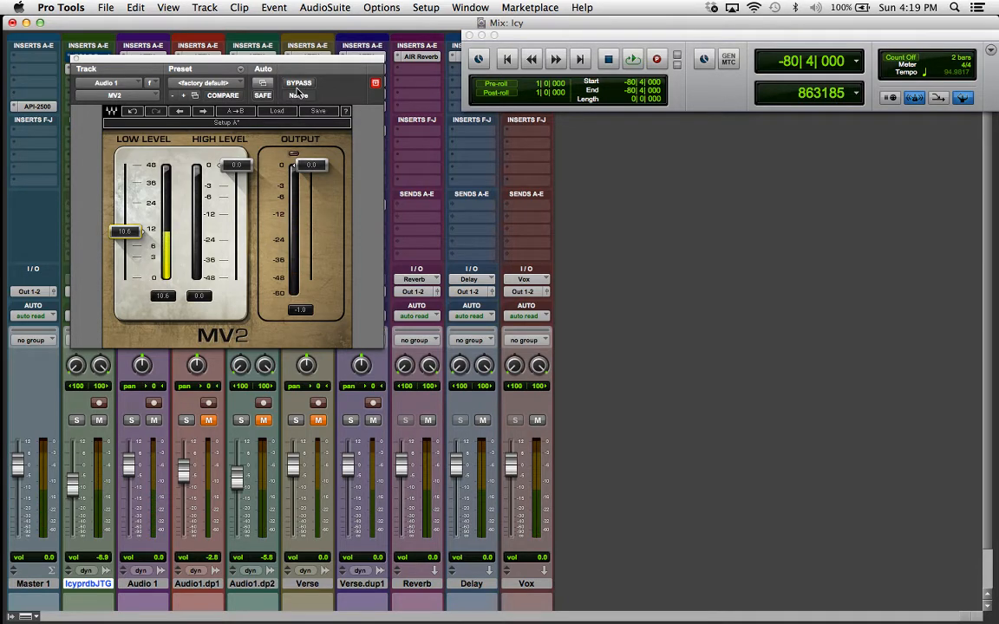
pyautogui.click(76, 58)
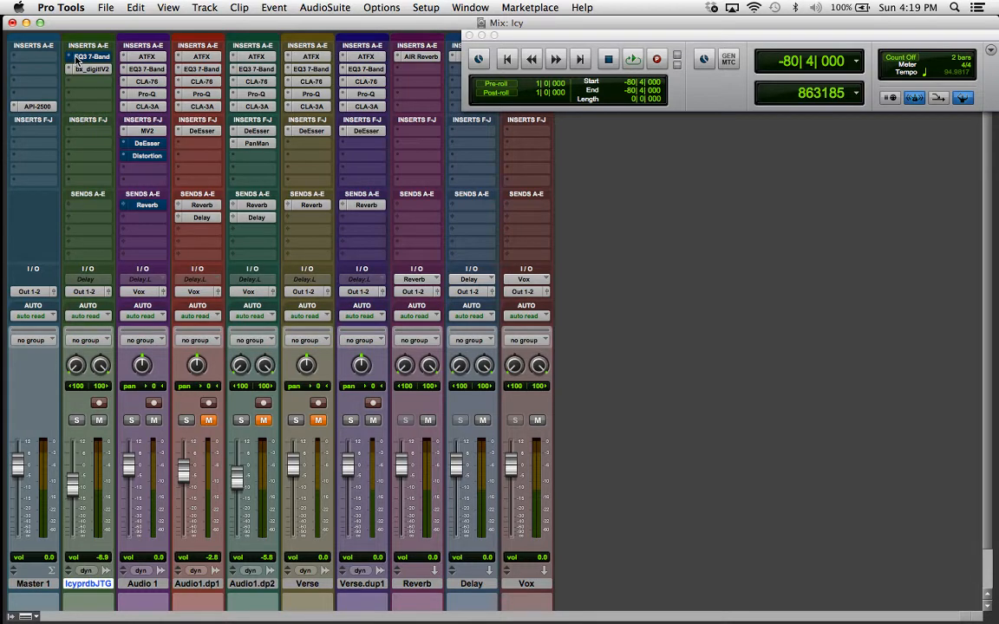
# - In the Edit window, switch to Slip mode, select the quiet gap between Audio 1 vocal phrases just after bar -77, and play it
pyautogui.press('super+equal')
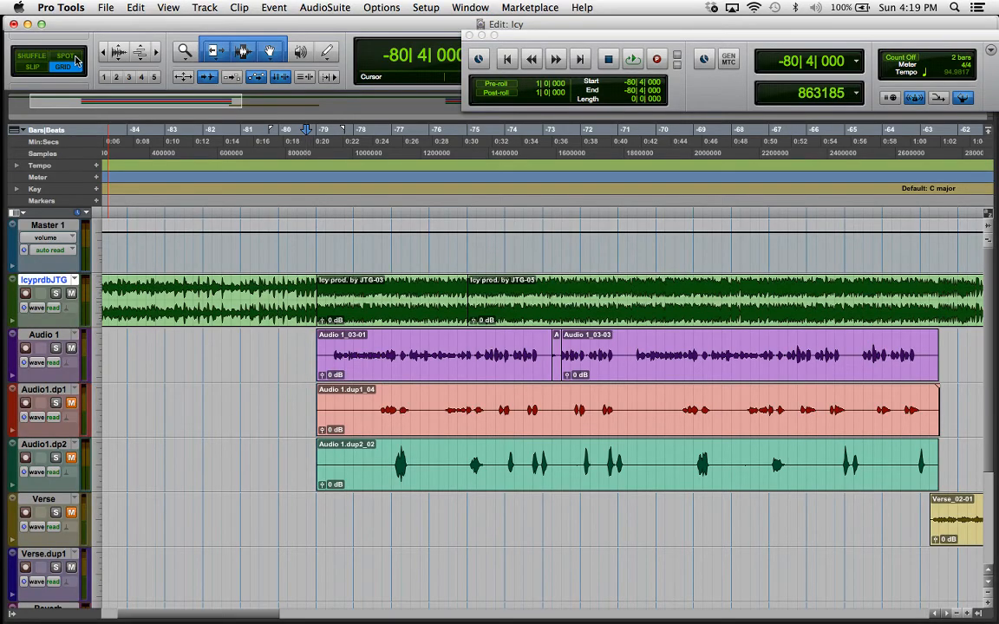
pyautogui.press('space')
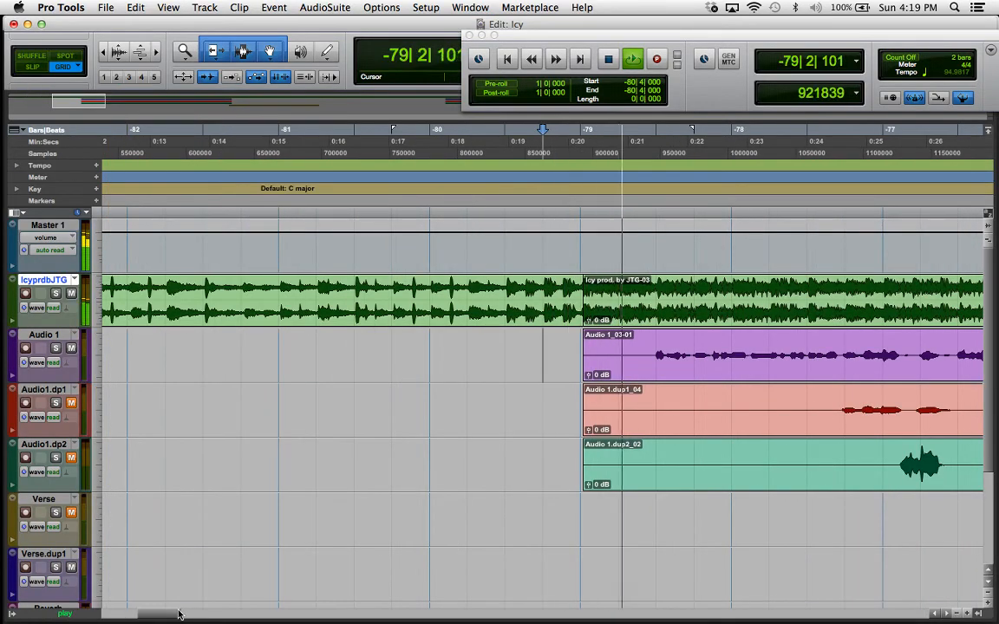
pyautogui.moveTo(161, 614); pyautogui.dragTo(206, 618)
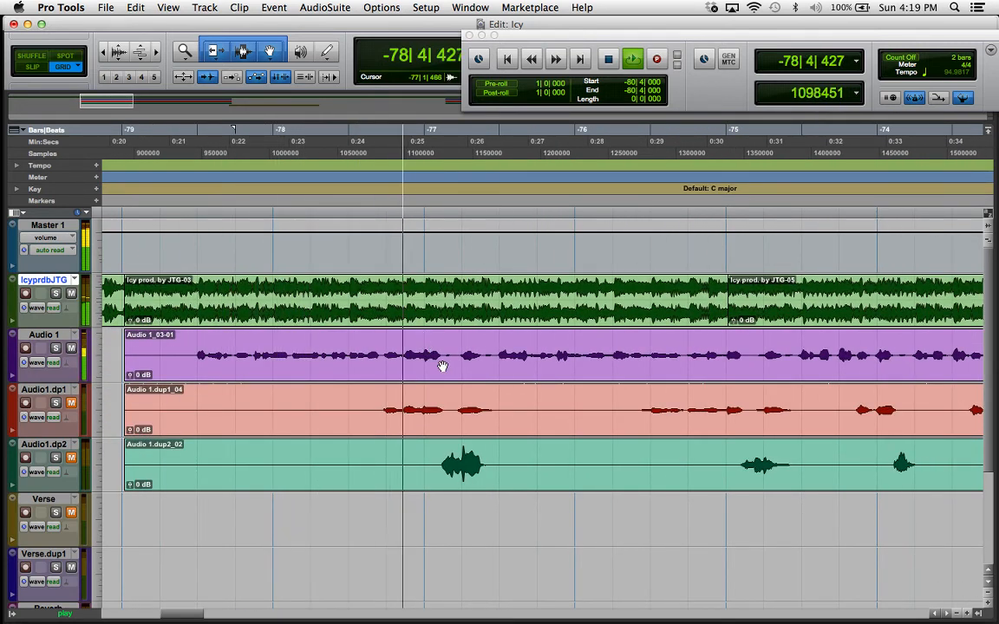
pyautogui.click(445, 351)
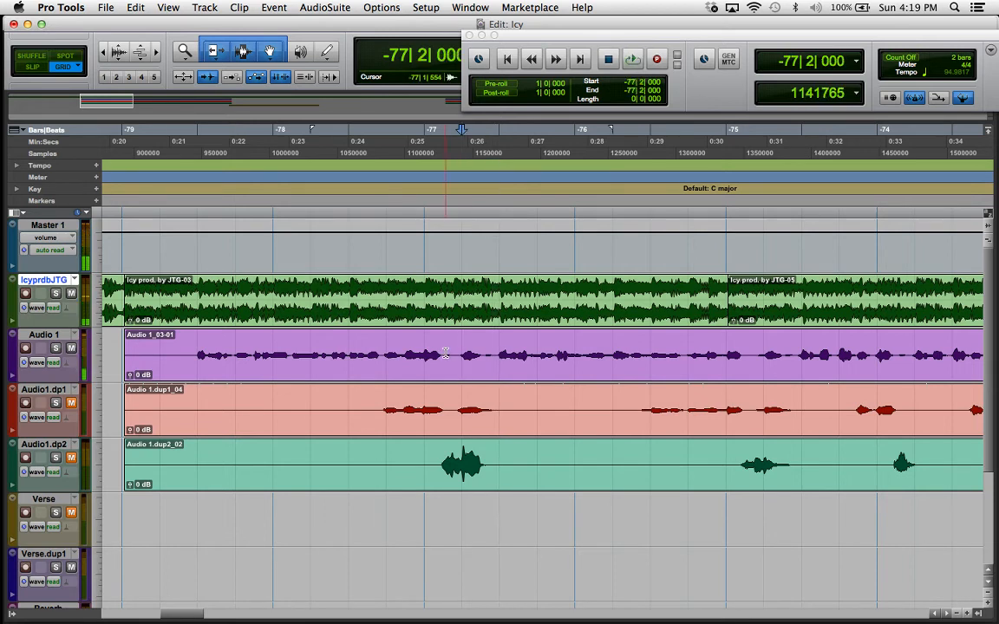
pyautogui.press('F2')
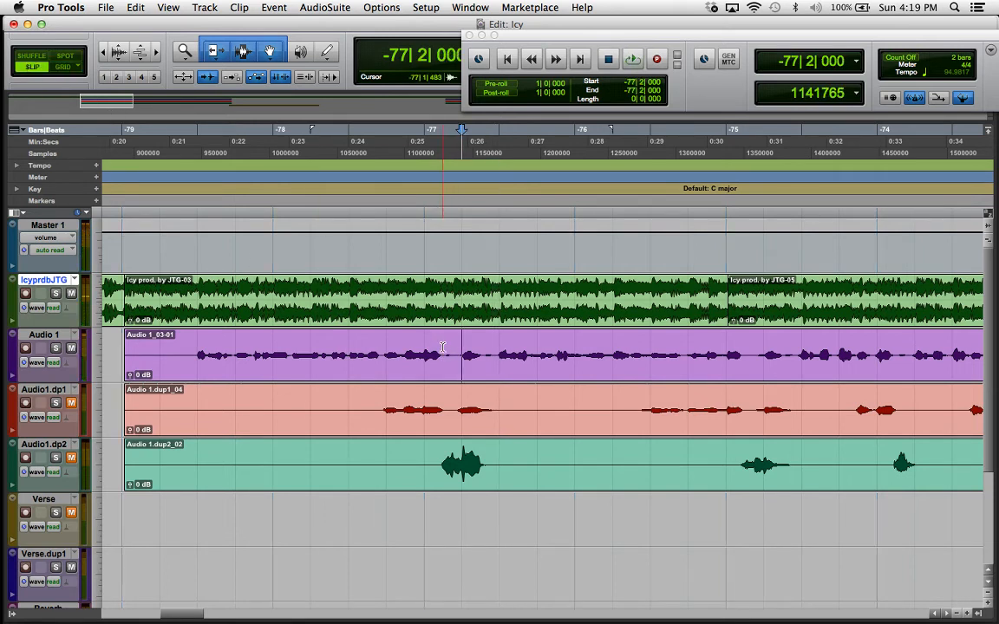
pyautogui.moveTo(443, 351); pyautogui.dragTo(460, 352)
pyautogui.press('space')
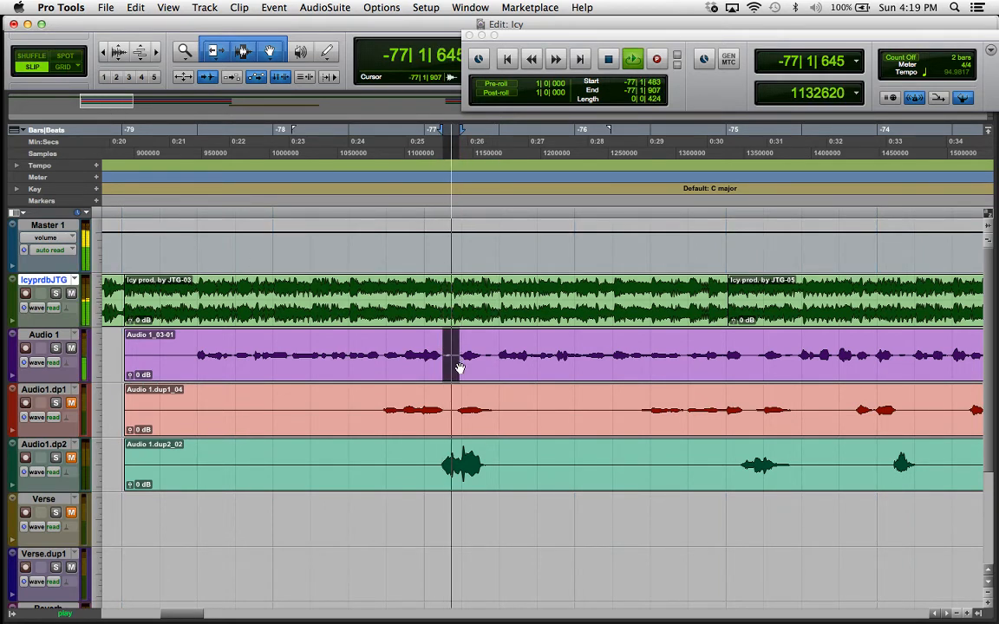
# - Set the playback start at -78|4|173 on Audio 1 and compare MV2 bypassed and active in the Mix window, leaving it active
pyautogui.click(394, 368)
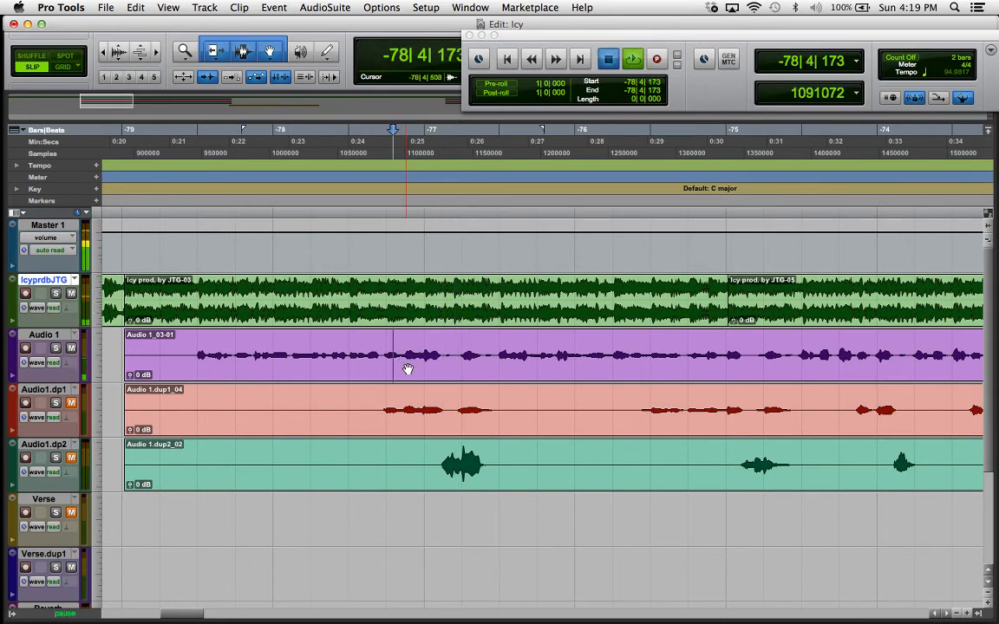
pyautogui.press('super+equal')
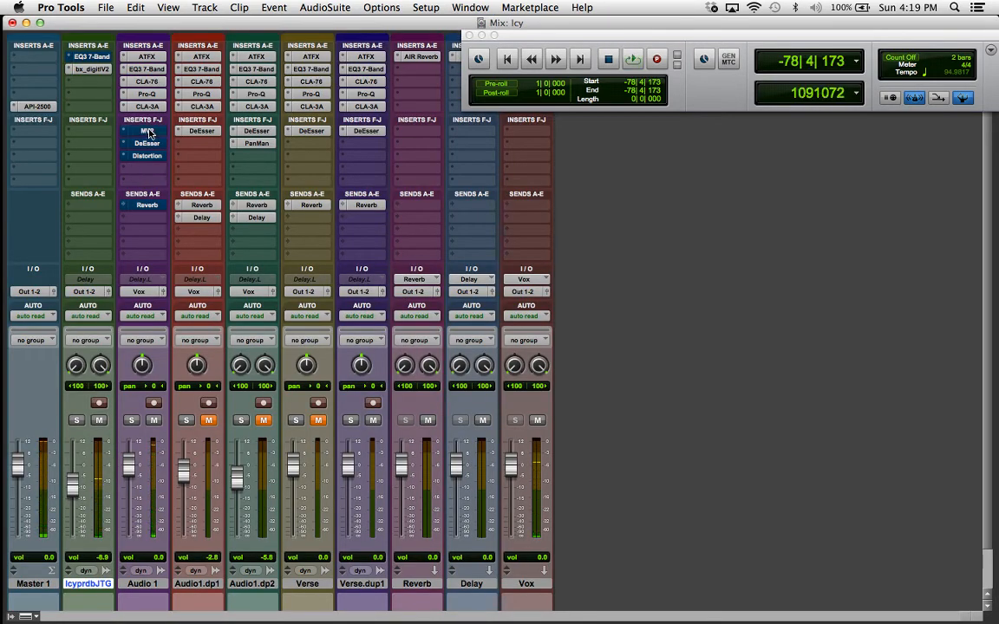
pyautogui.press('space')
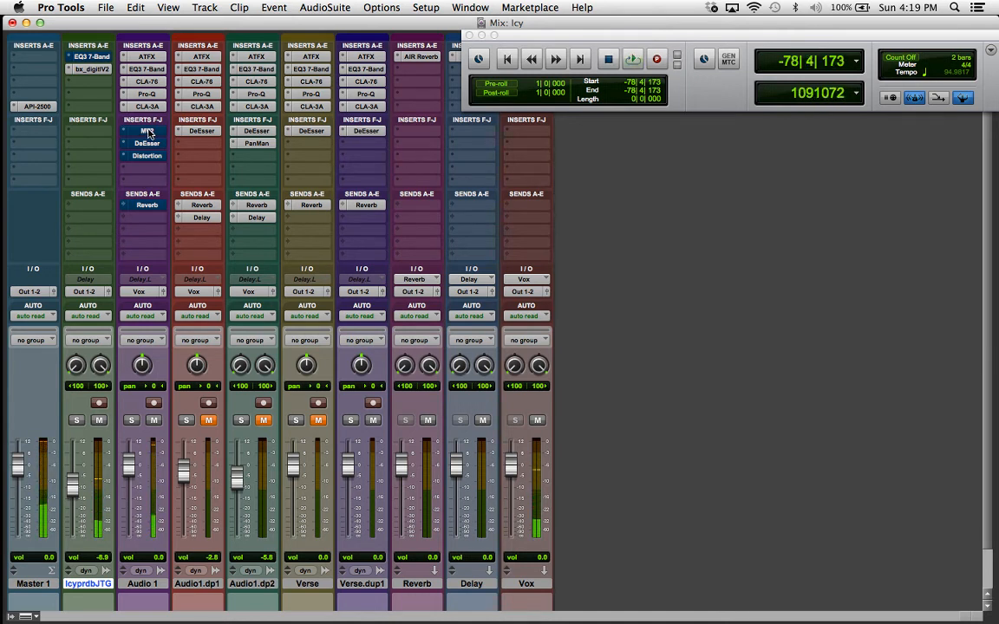
pyautogui.click(148, 132)
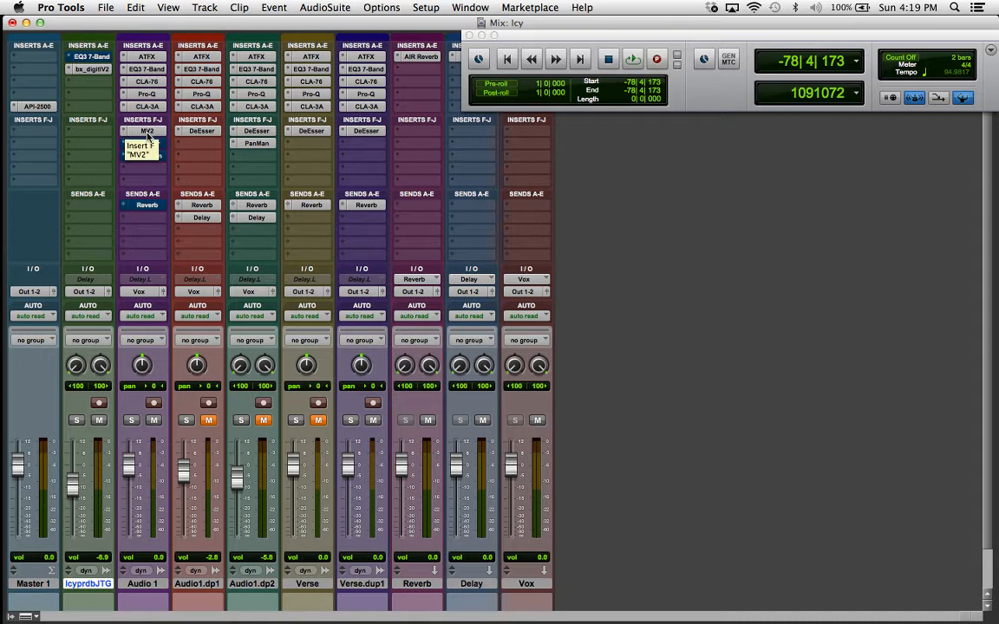
pyautogui.press('space')
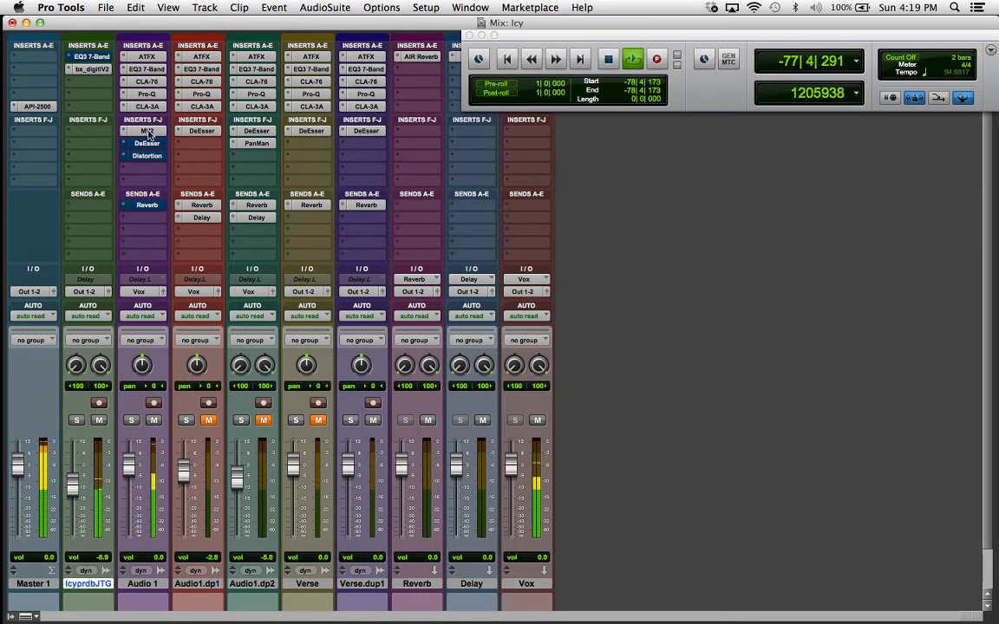
pyautogui.press('space')
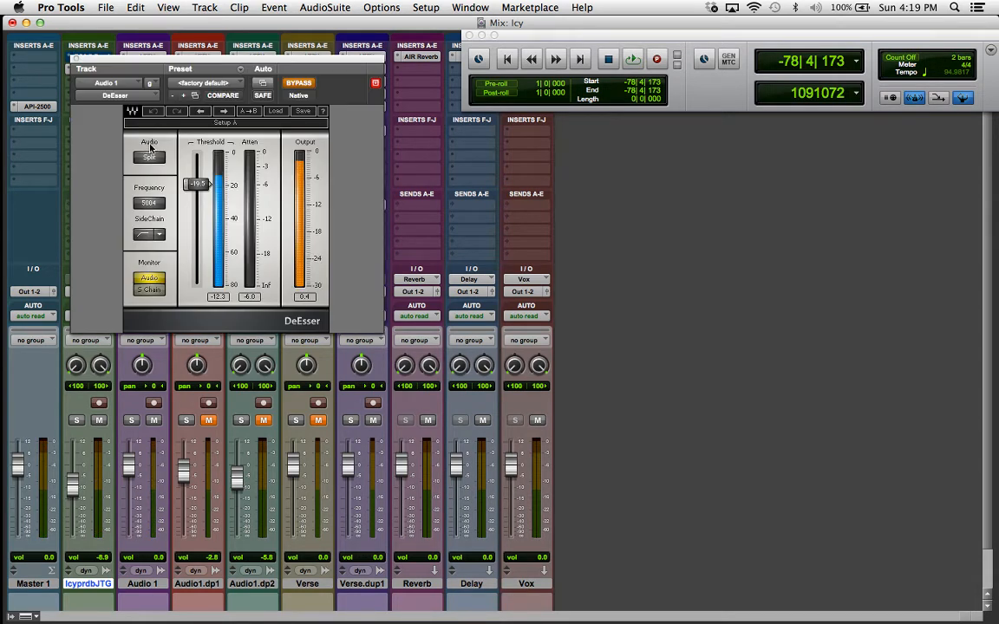
# - Open the DeEsser on Audio 1, take it out of bypass, check its threshold and frequency controls, and close its window
pyautogui.click(145, 143)
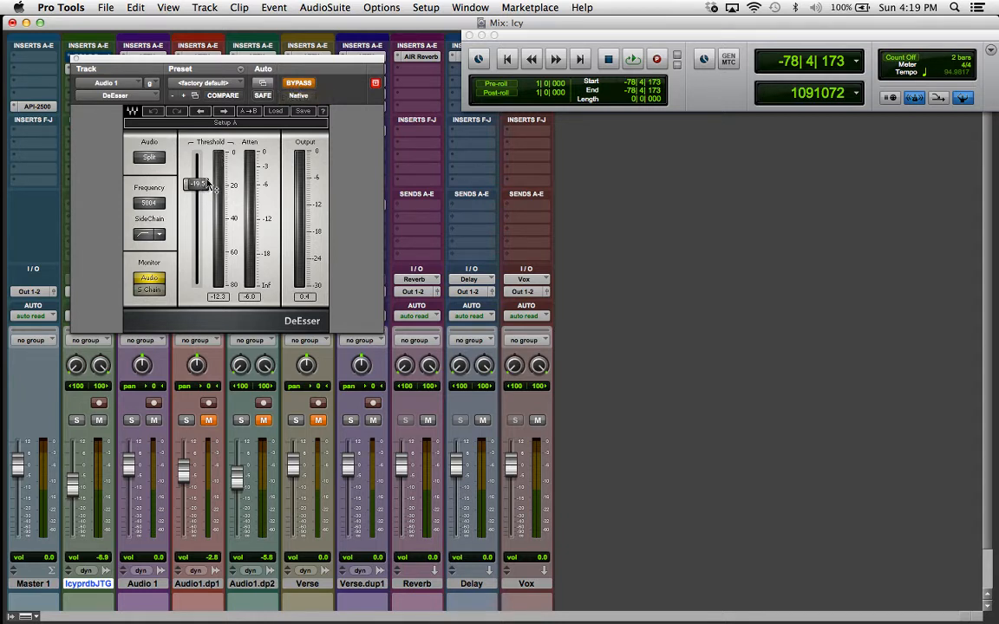
pyautogui.click(301, 84)
pyautogui.moveTo(149, 208); pyautogui.dragTo(148, 212)
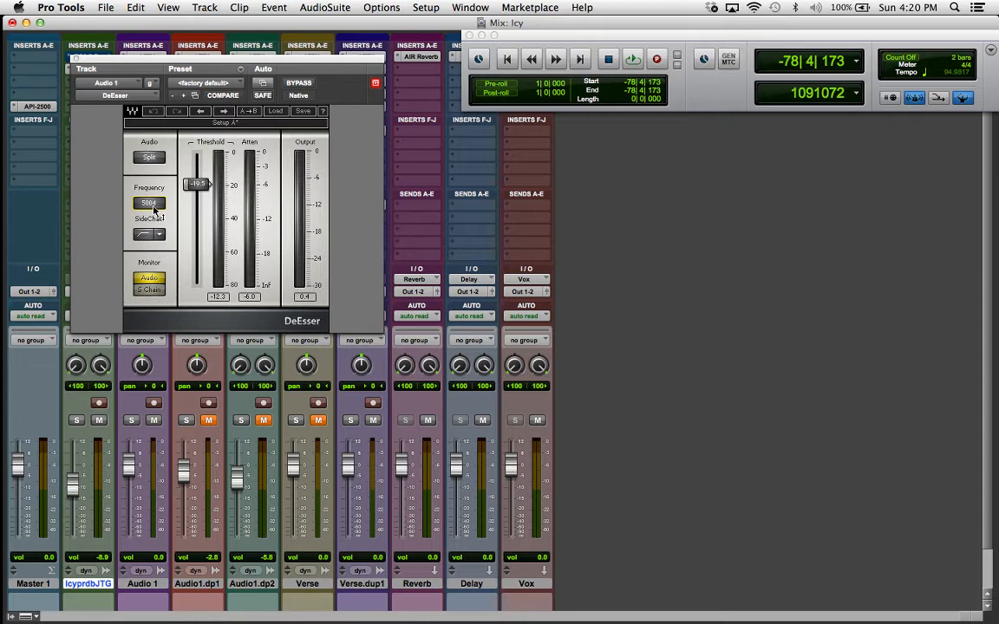
pyautogui.click(75, 58)
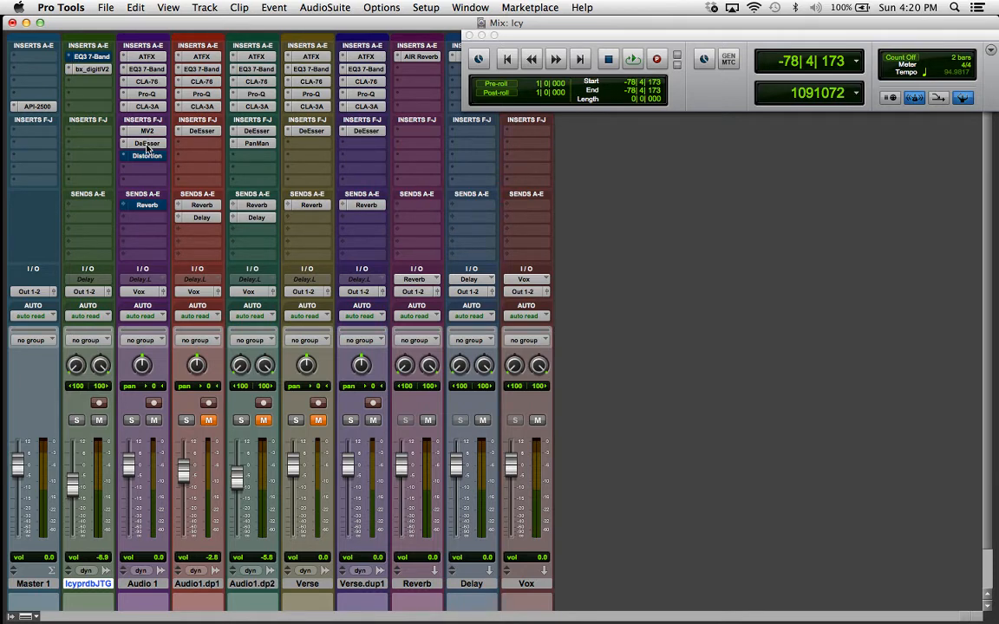
# - Reopen the DeEsser on Audio 1, compare it bypassed and active during playback, leave it active, review its settings and close its window
pyautogui.click(147, 145)
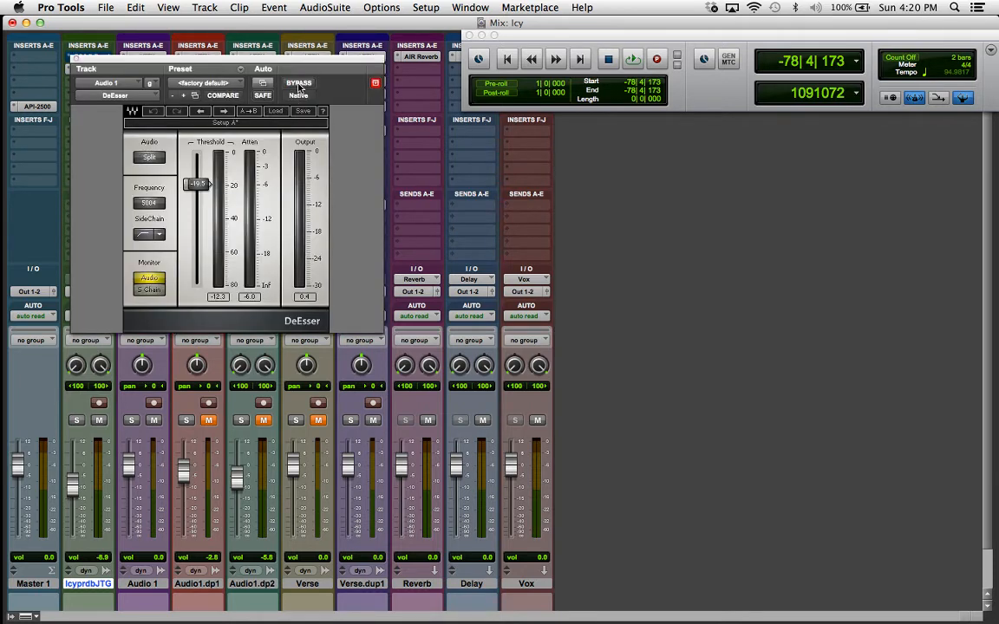
pyautogui.press('space')
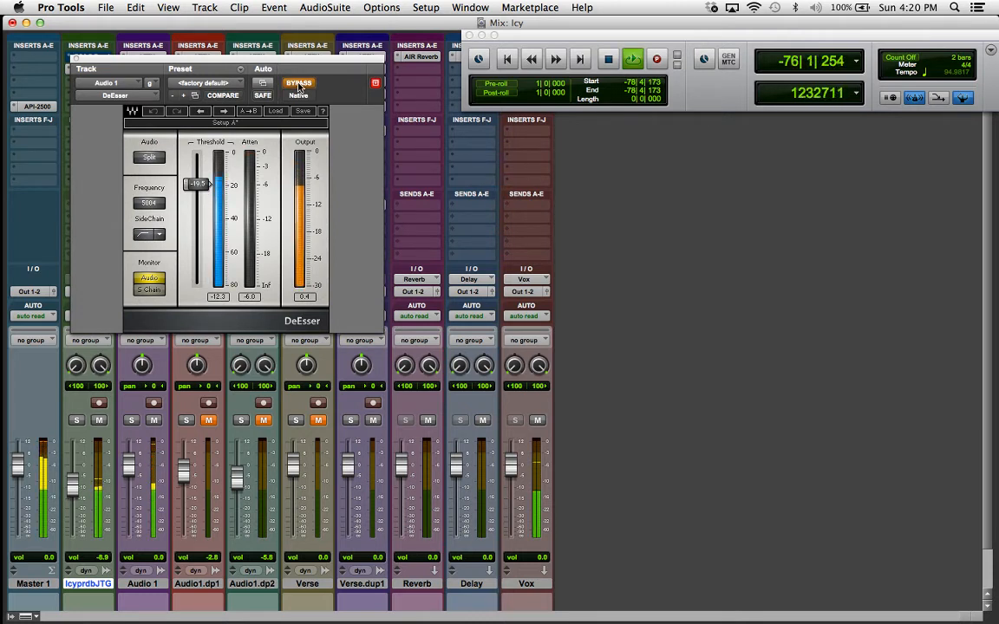
pyautogui.click(299, 83)
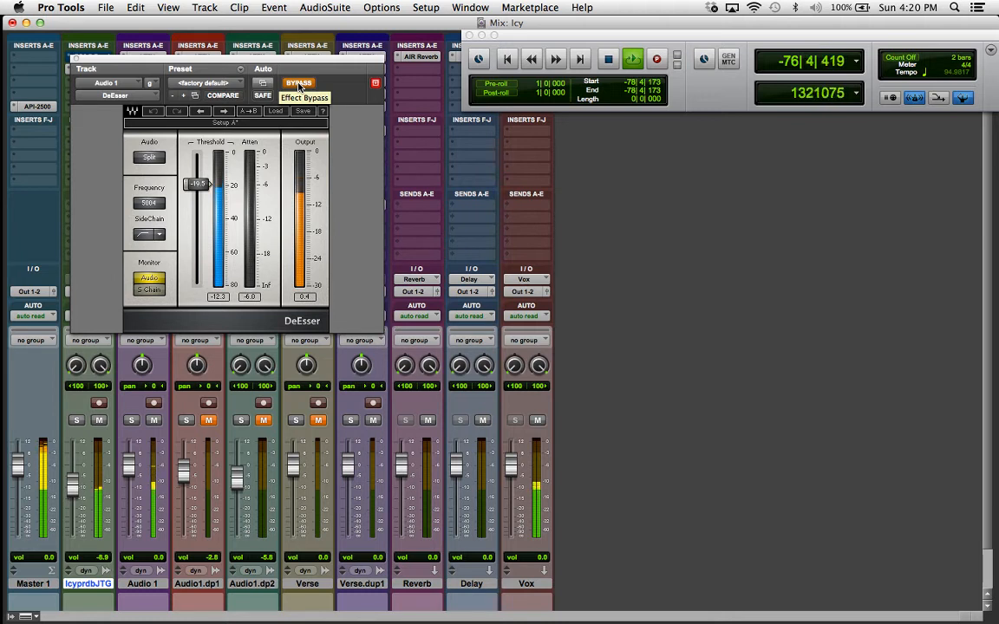
pyautogui.click(299, 83)
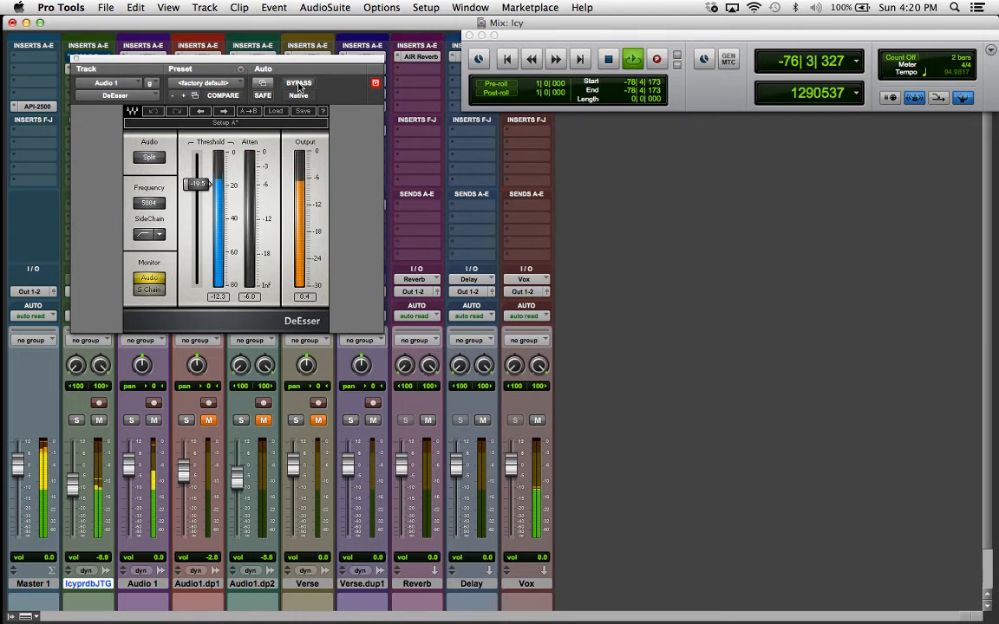
pyautogui.click(299, 83)
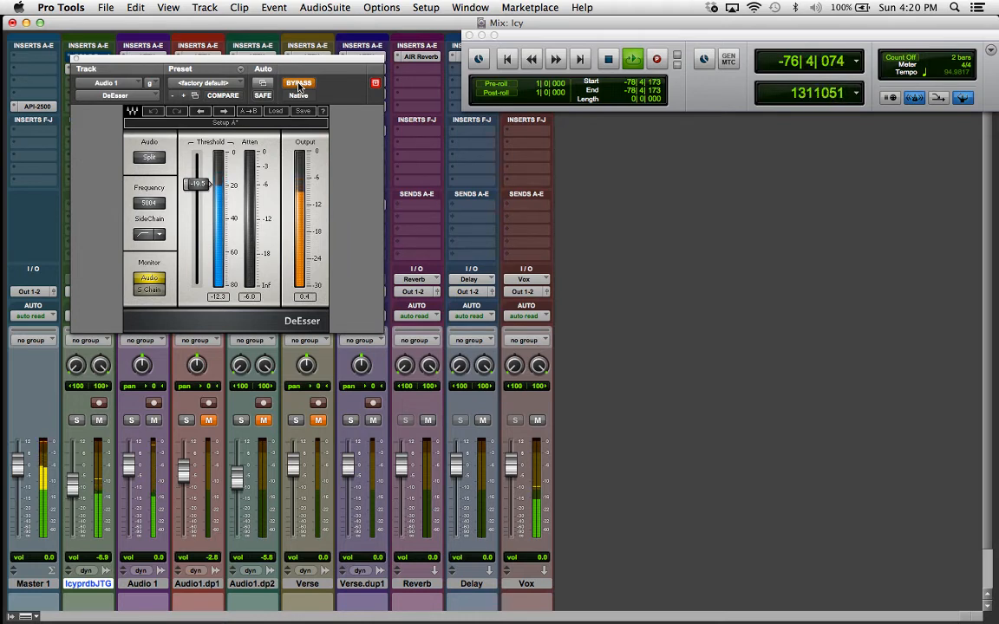
pyautogui.click(299, 83)
pyautogui.press('space')
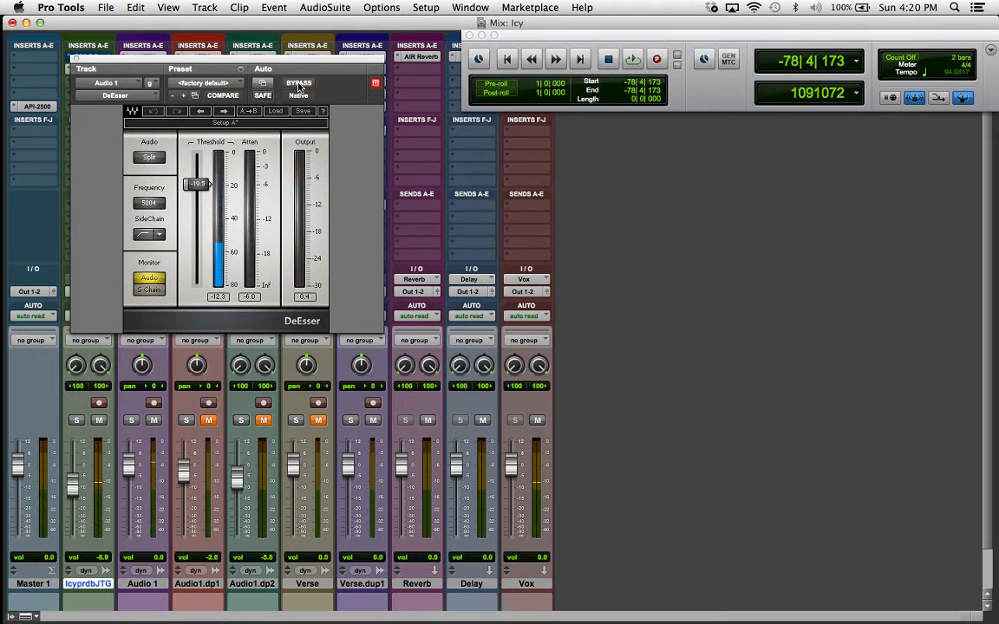
pyautogui.click(72, 57)
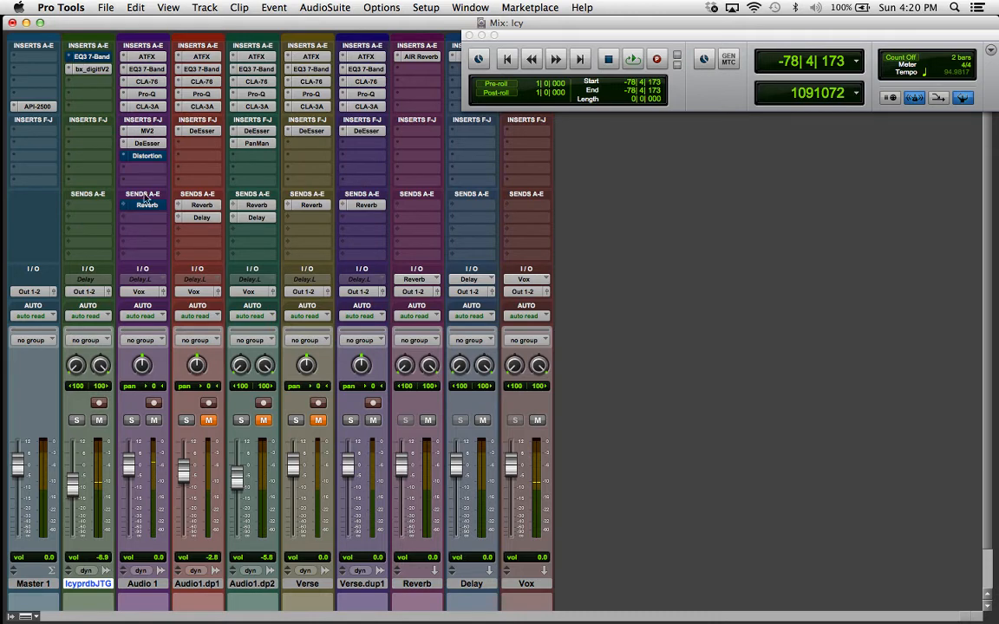
pyautogui.click(143, 143)
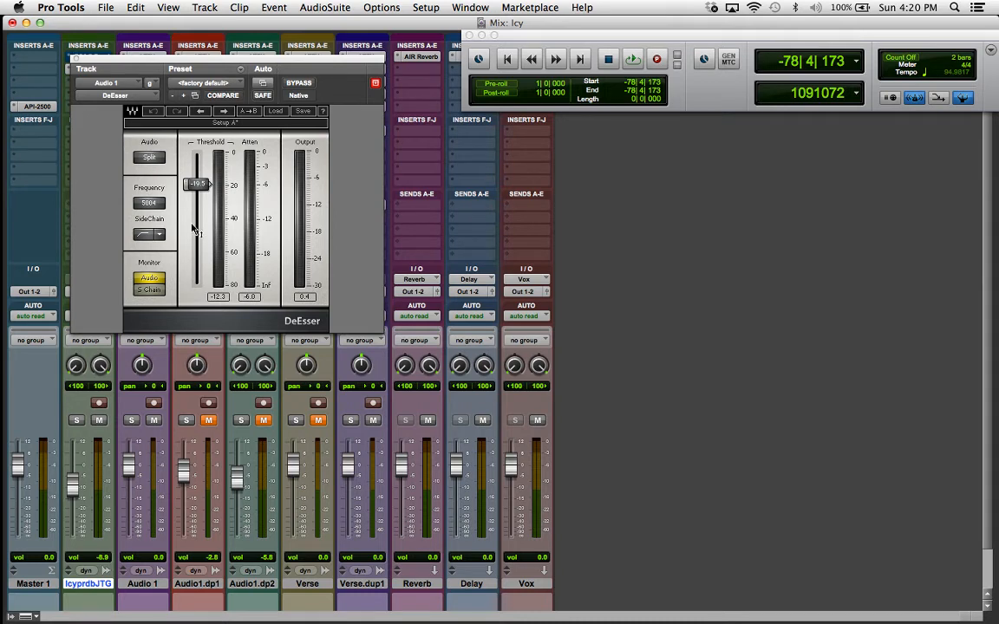
pyautogui.click(76, 59)
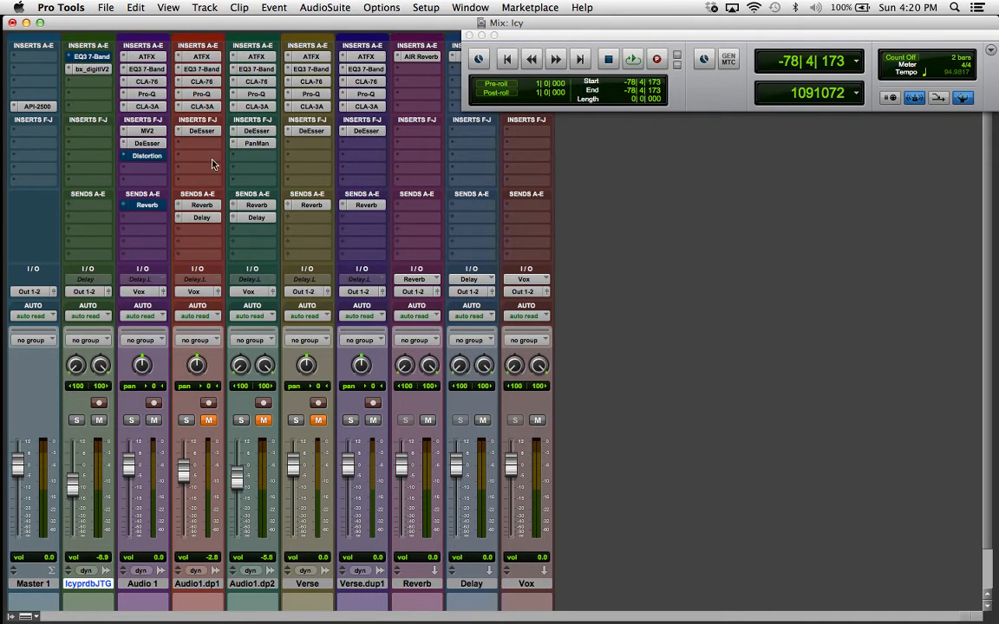
# - Open AIR Distortion on Audio 1, audition it bypassed and active during playback, leave it active and close its window
pyautogui.click(134, 146)
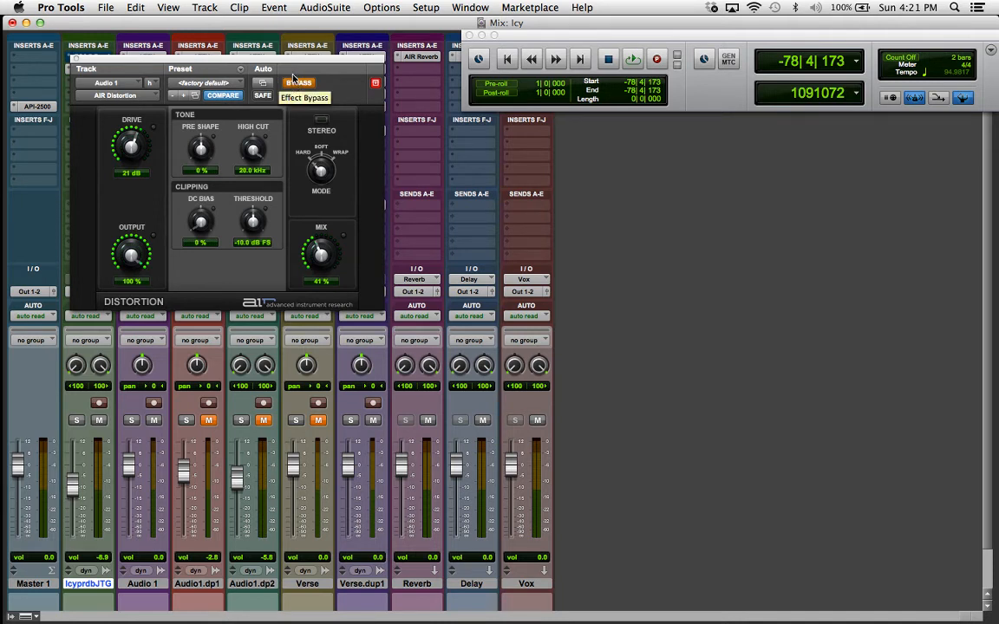
pyautogui.press('space')
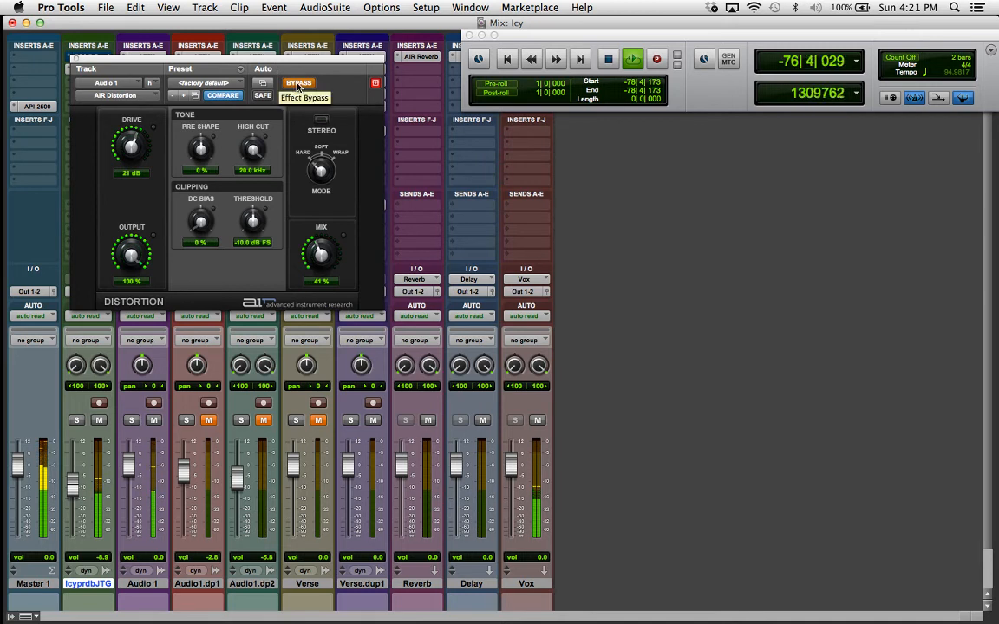
pyautogui.click(298, 83)
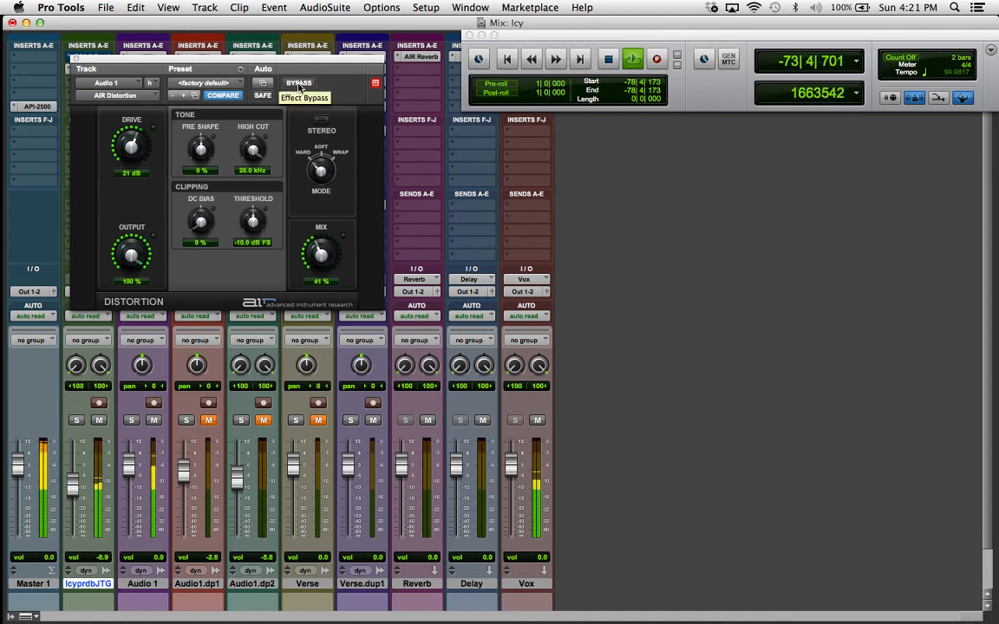
pyautogui.press('space')
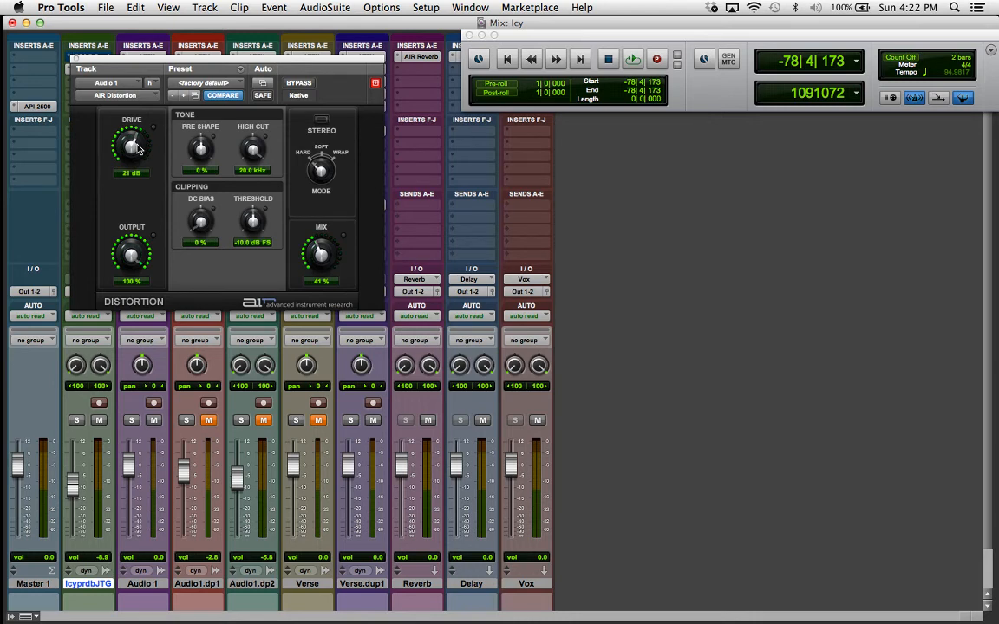
pyautogui.click(71, 58)
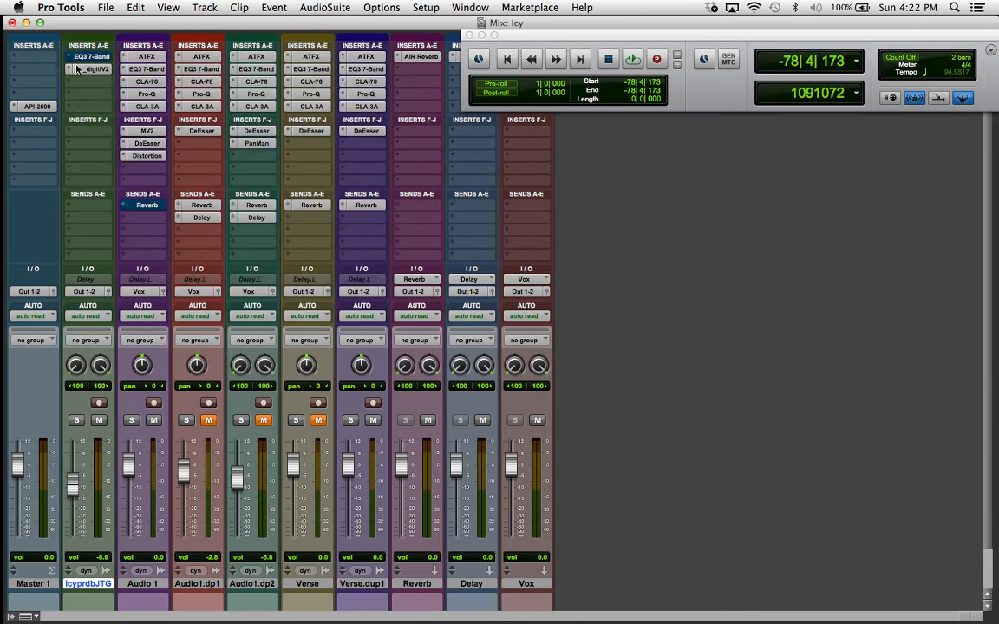
# - Unmute the Reverb send on Audio 1, open its send window, and move the Transport window clear of the Delay and Vox inserts
pyautogui.click(148, 206)
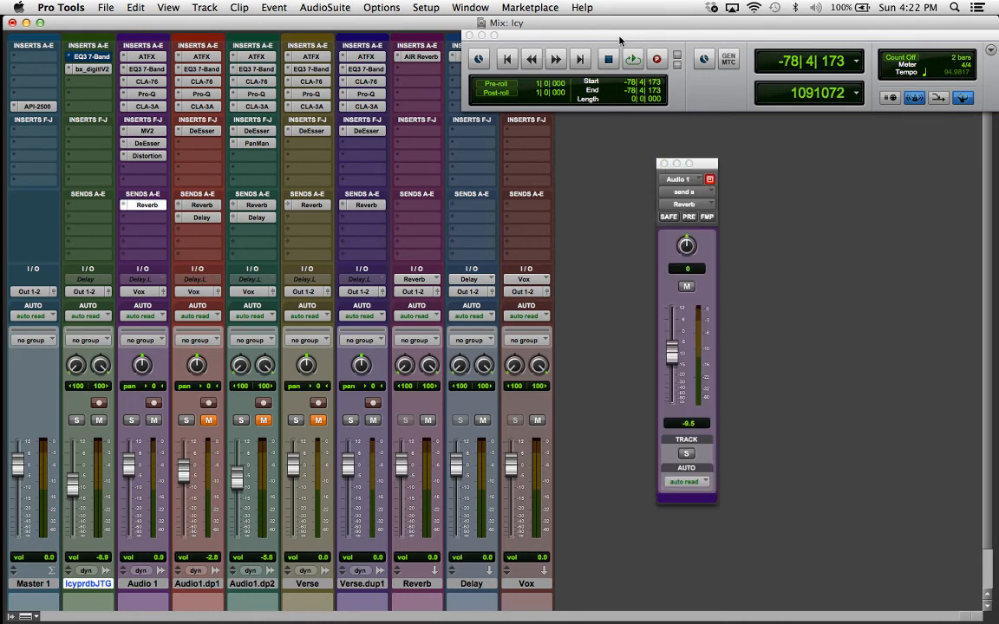
pyautogui.moveTo(612, 101); pyautogui.dragTo(685, 104)
pyautogui.moveTo(660, 48); pyautogui.dragTo(688, 56)
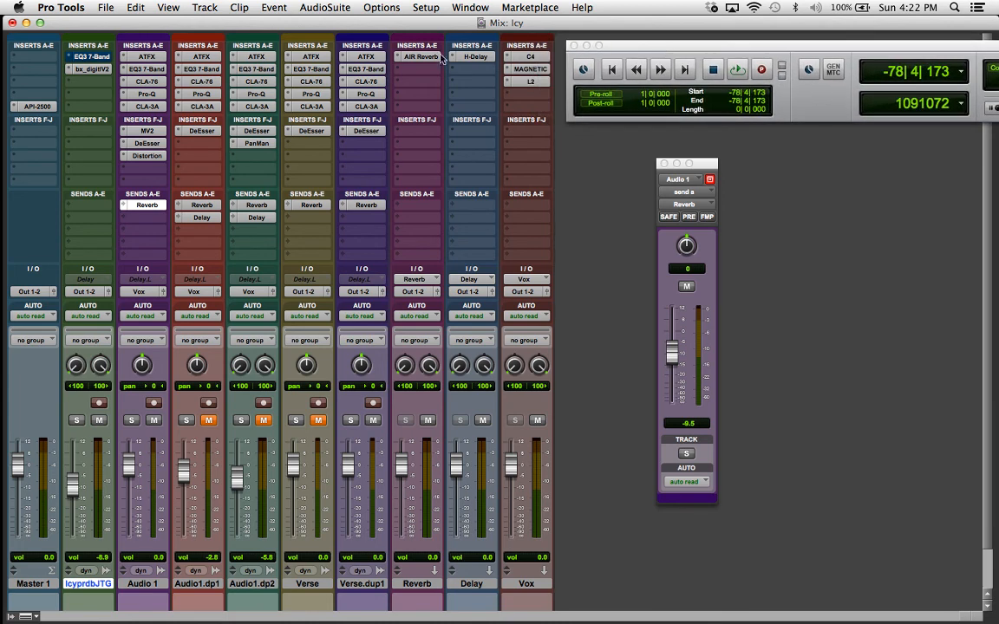
# - Open AIR Reverb on the Reverb track, review its pre-delay control, and close the plug-in and the Audio 1 send window
pyautogui.click(421, 56)
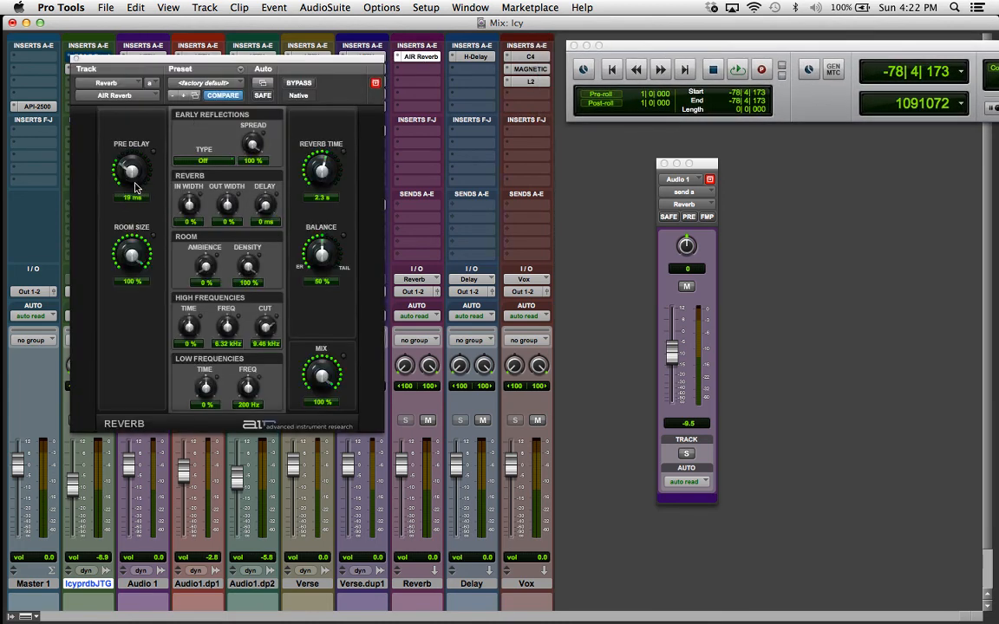
pyautogui.moveTo(126, 169); pyautogui.dragTo(132, 176)
pyautogui.click(72, 57)
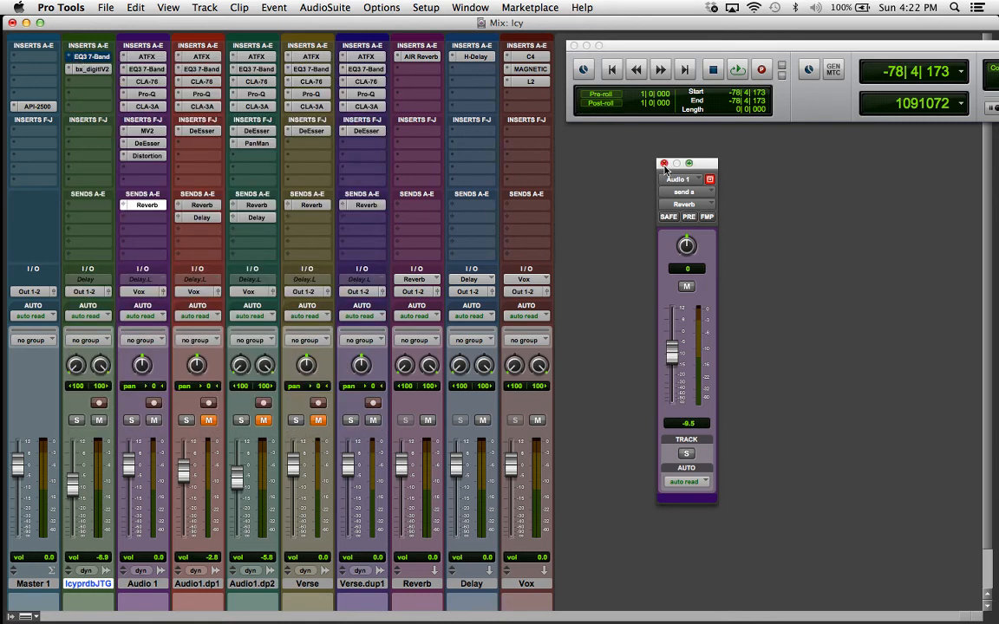
pyautogui.click(146, 205)
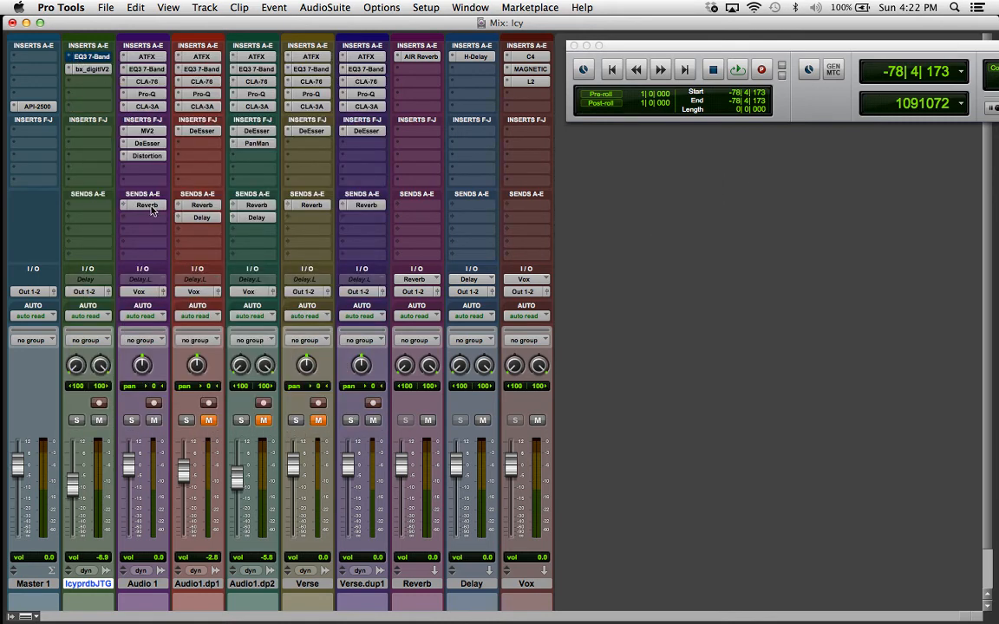
# - Compare the Reverb send on Audio 1 active and muted during playback, leave it active and stop playback
pyautogui.press('space')
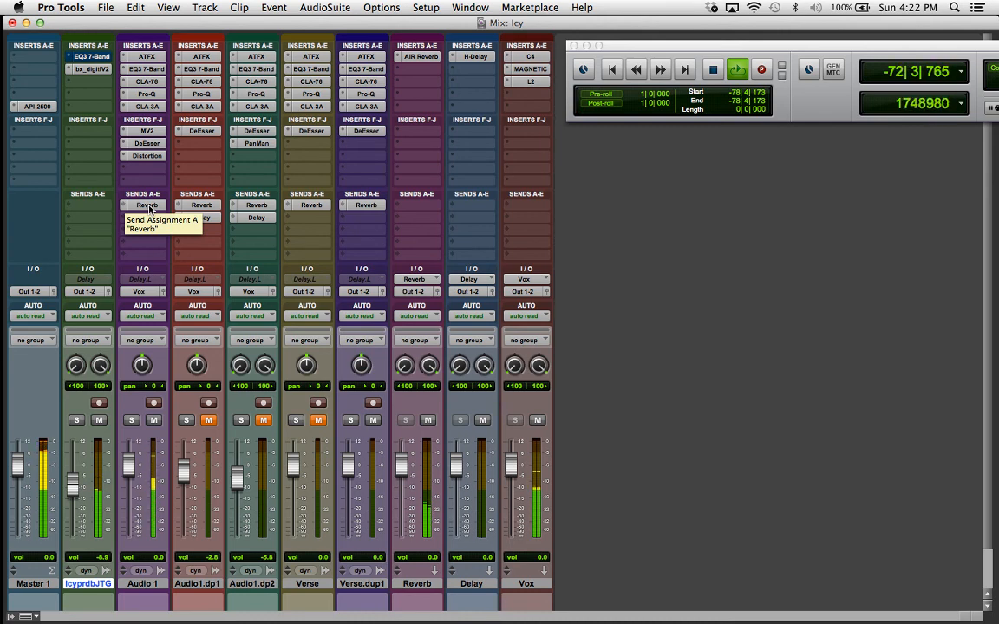
pyautogui.click(149, 207)
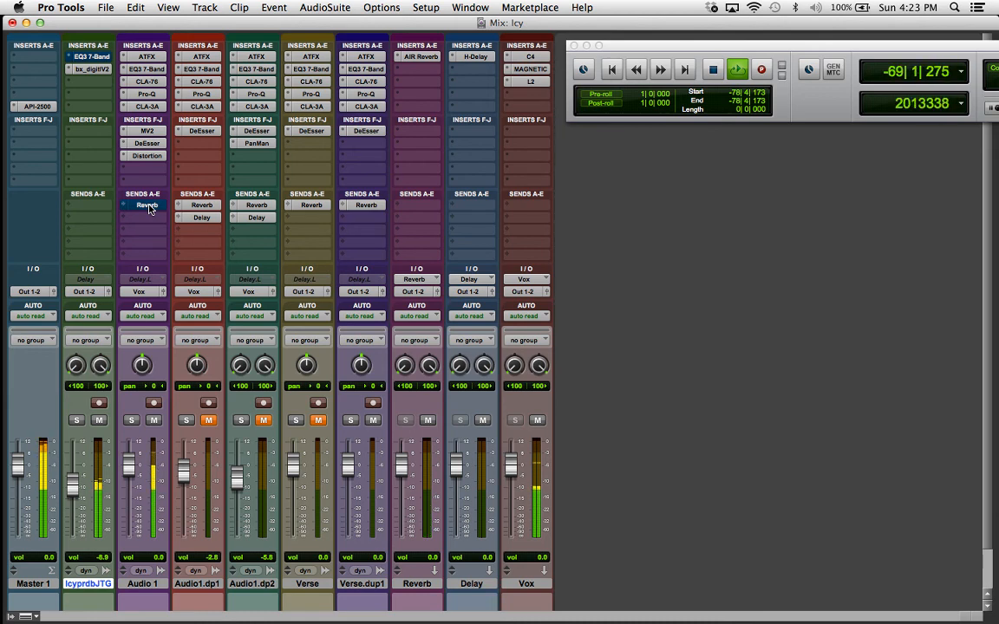
pyautogui.keyDown('super'); pyautogui.click(149, 208); pyautogui.keyUp('super')
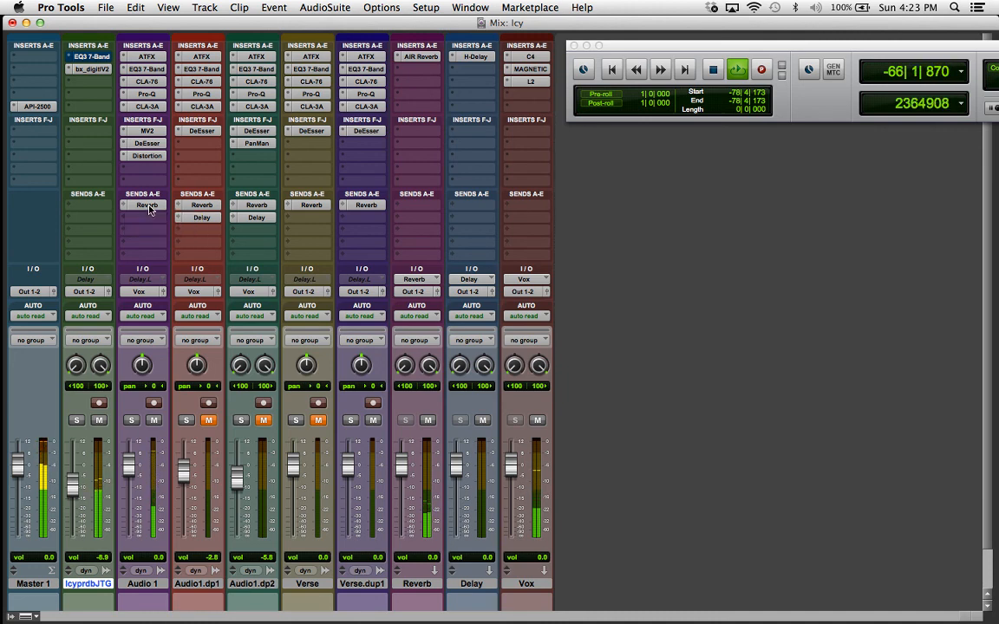
pyautogui.press('space')
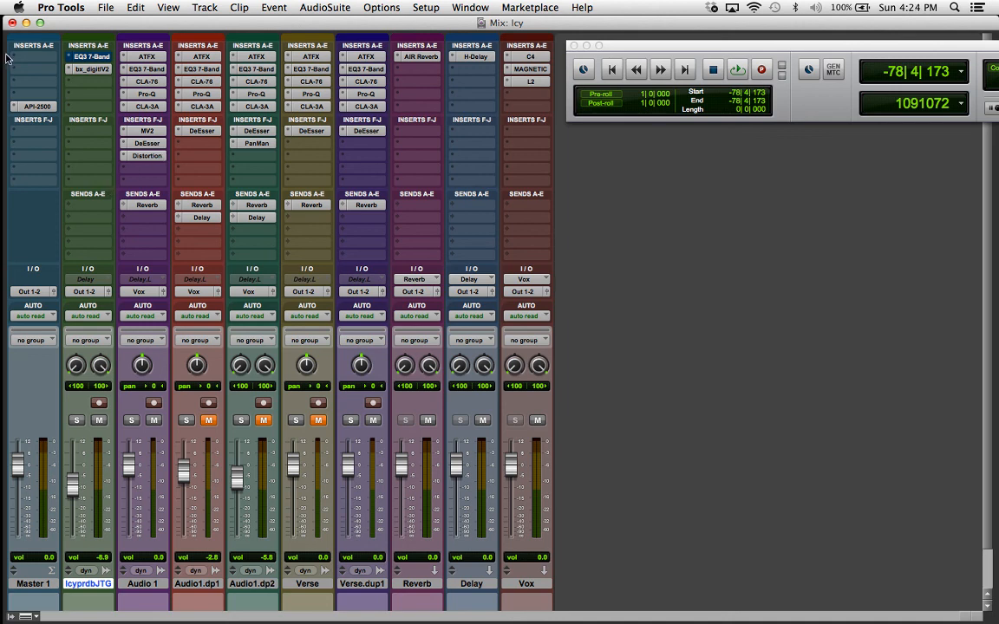
# - Switch to OBS from the Icy mix session
pyautogui.moveTo(5, 276)
pyautogui.click(15, 514)
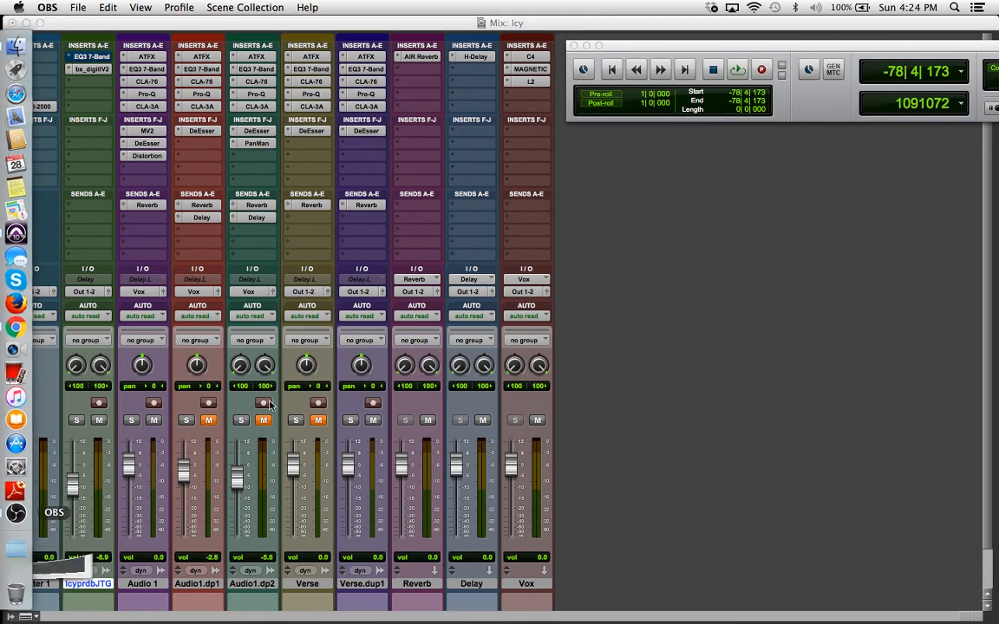